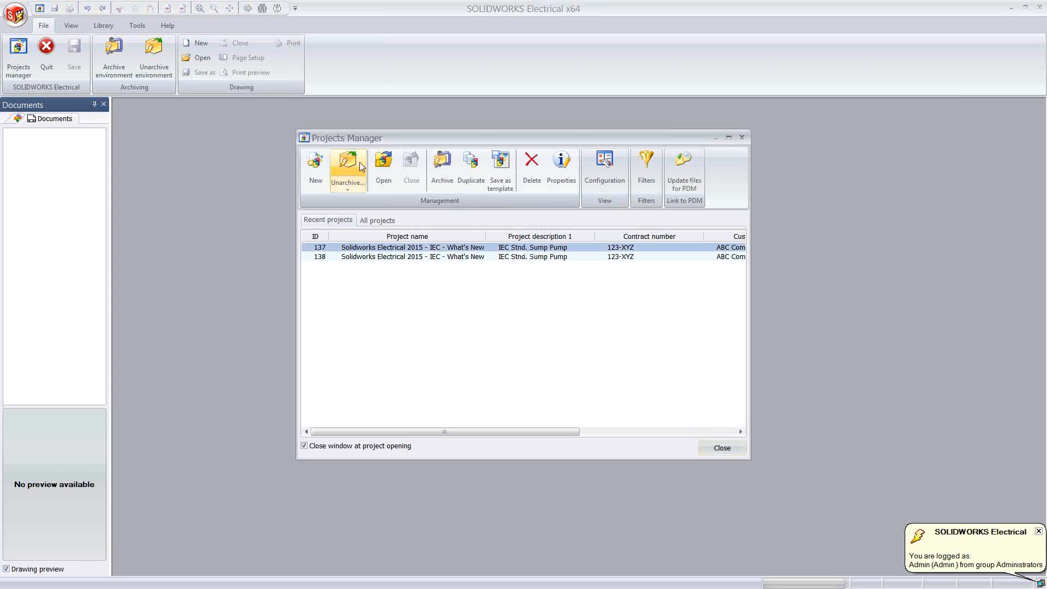
# Step: Open the selected recent project 137 and bring up the user rights manager from the interface configuration
pyautogui.click(384, 164)
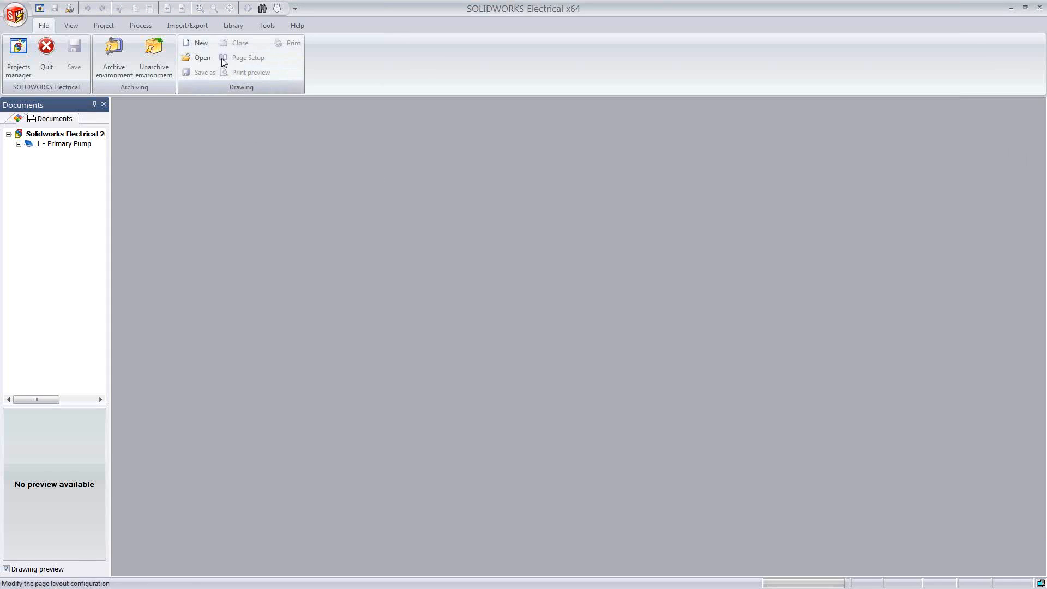
pyautogui.click(267, 26)
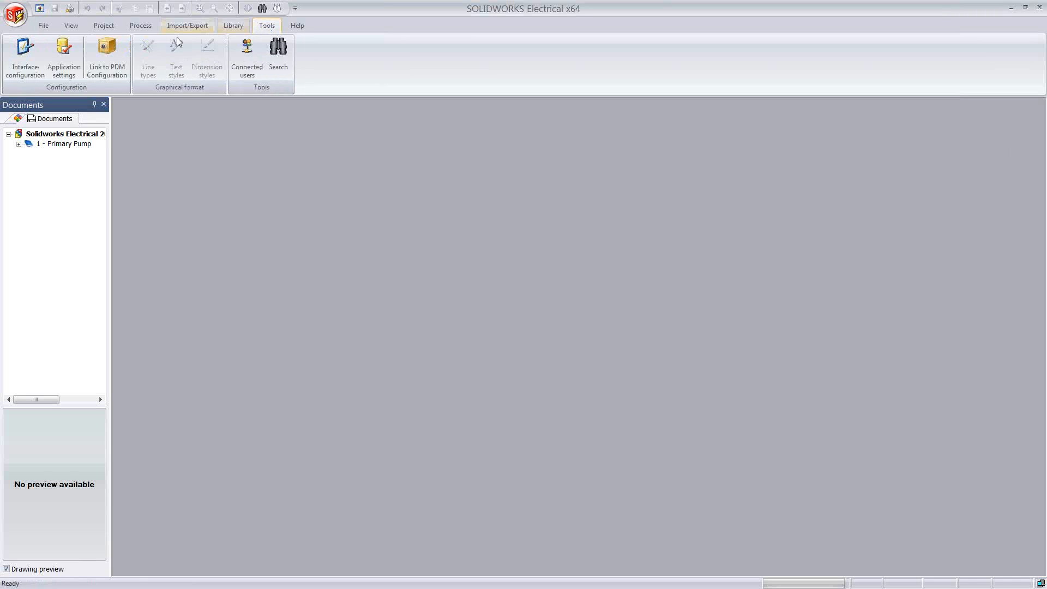
pyautogui.click(32, 46)
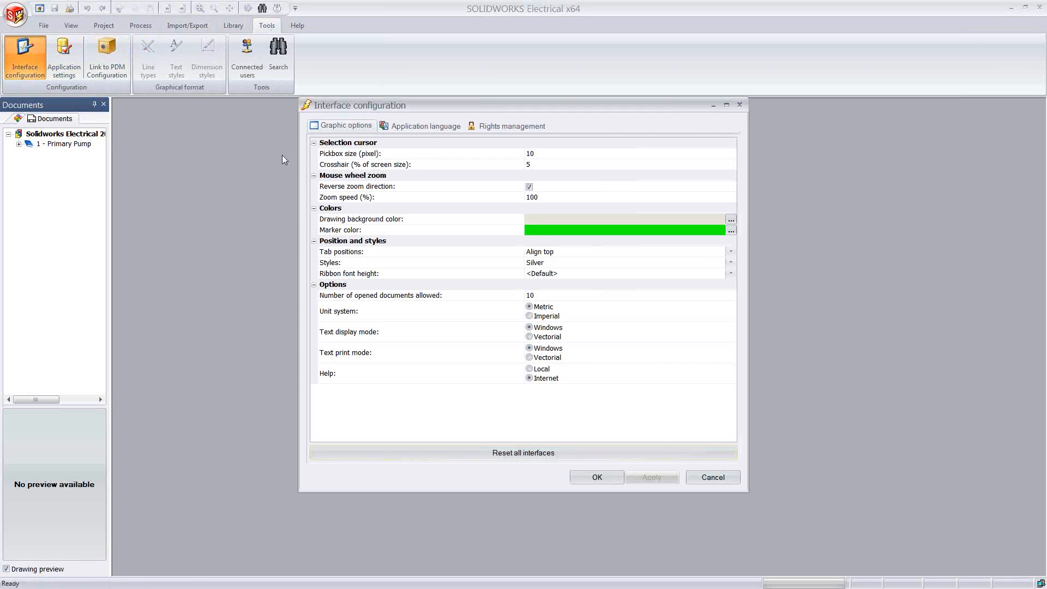
pyautogui.click(502, 127)
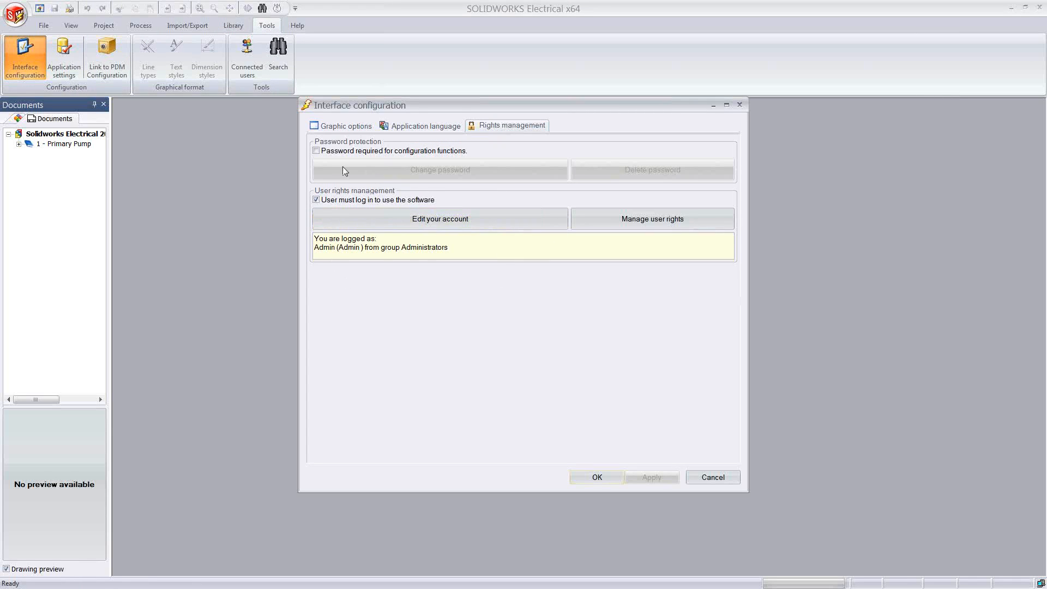
pyautogui.click(653, 221)
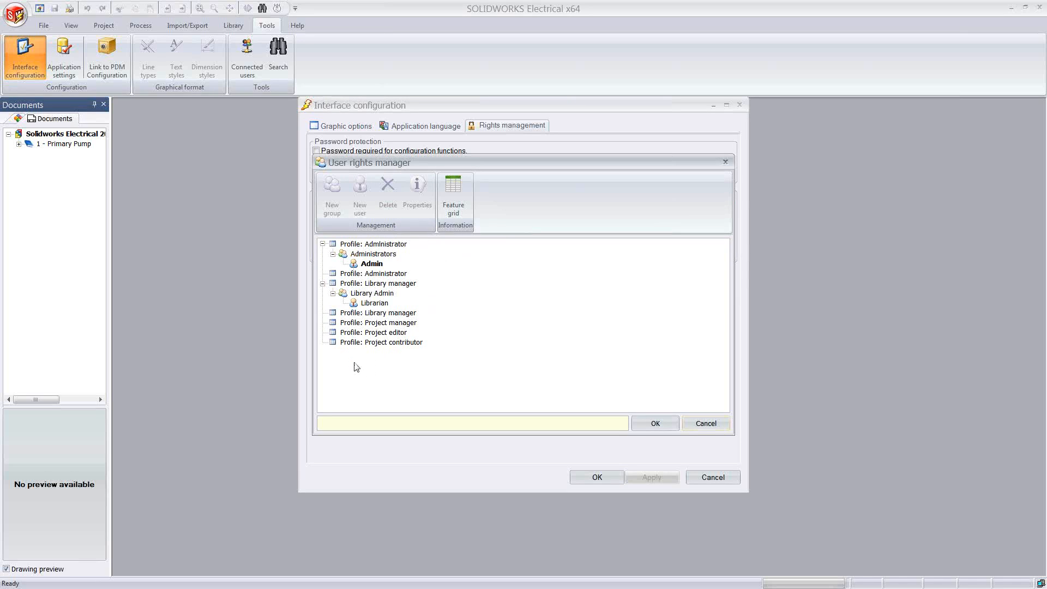
# Step: Review the feature grid of rights per user profile through to its last rows, then close the rights manager and interface configuration
pyautogui.click(453, 191)
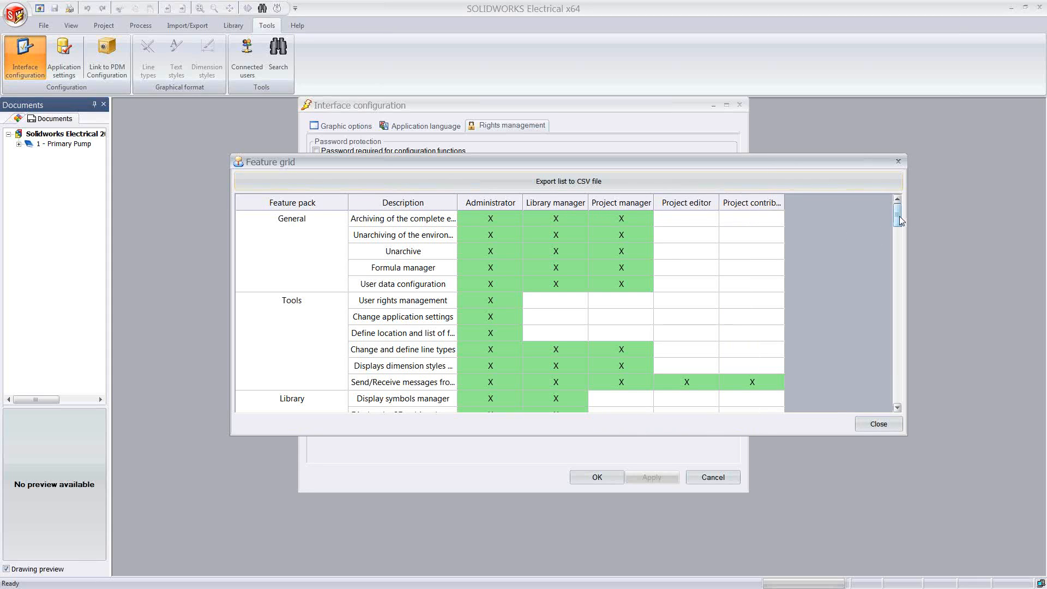
pyautogui.moveTo(899, 218); pyautogui.dragTo(899, 394)
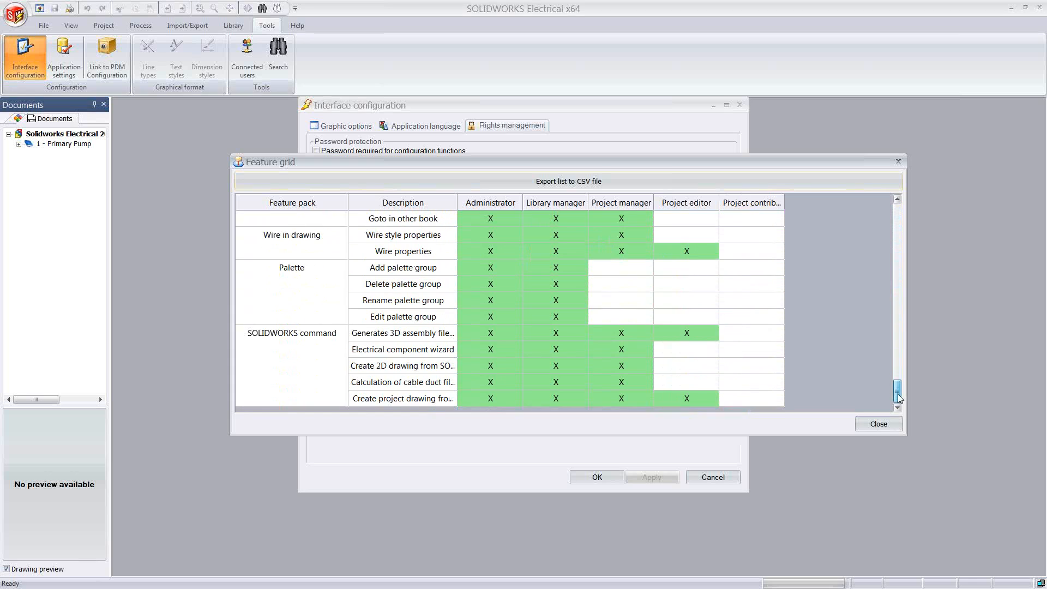
pyautogui.click(877, 425)
pyautogui.click(656, 425)
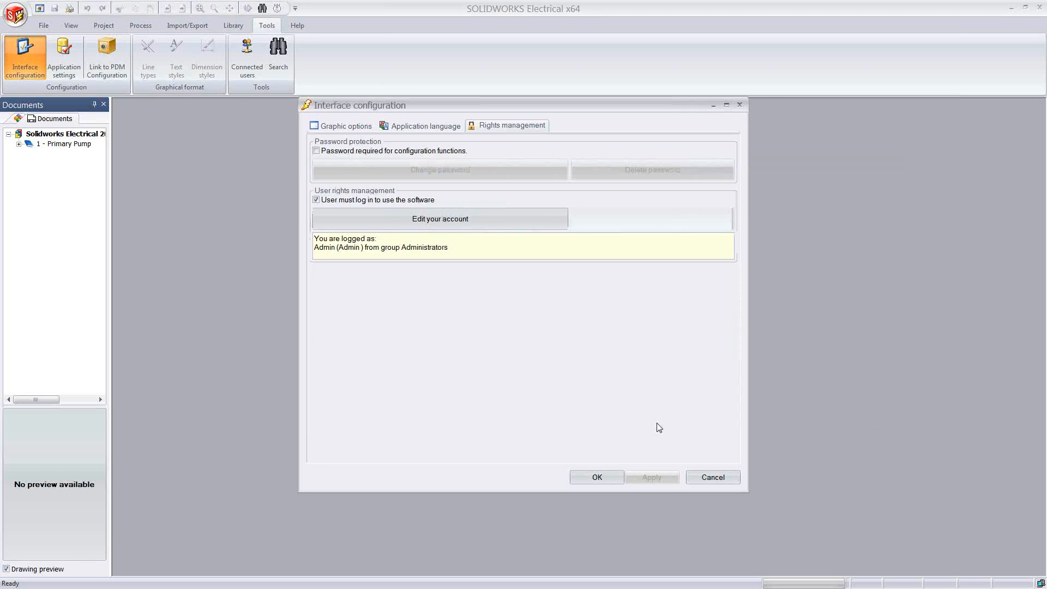
pyautogui.click(600, 478)
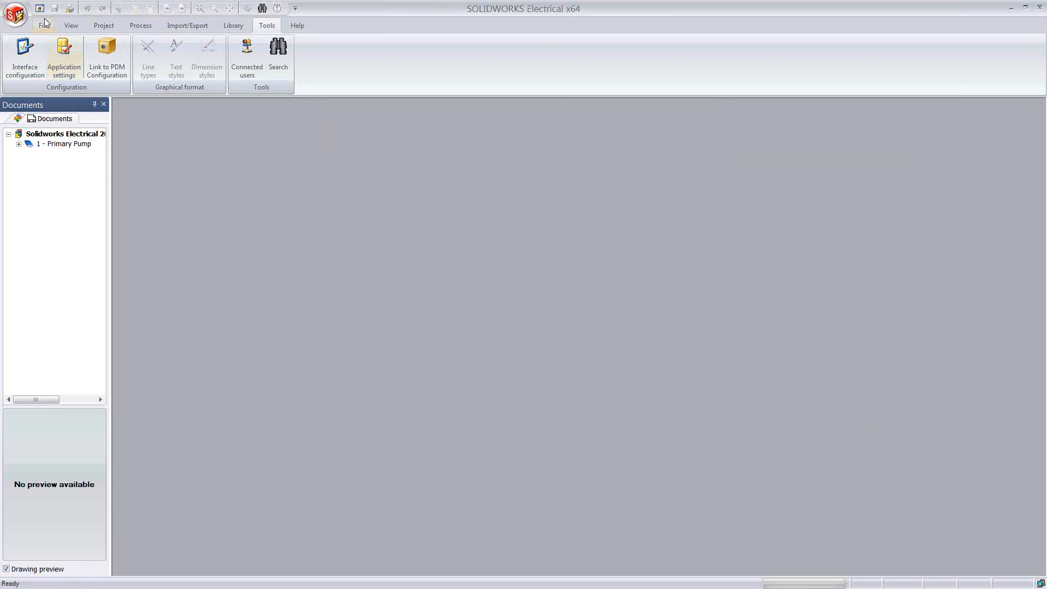
# Step: From the symbols manager, open the horizontal 2 poles fuse symbol of the Fuses, Disconnectors class in DraftSight
pyautogui.click(234, 26)
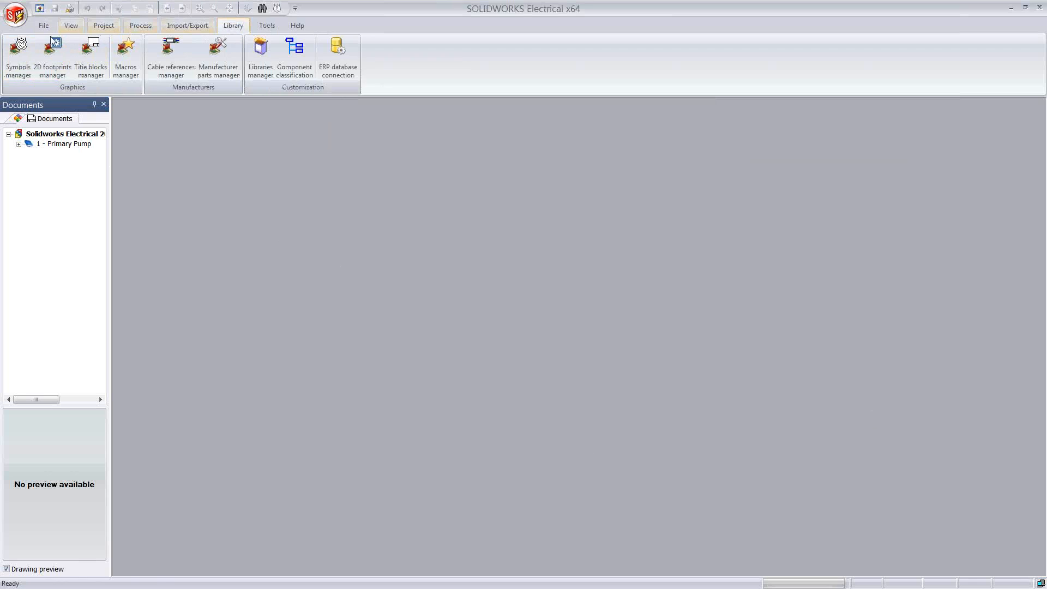
pyautogui.click(18, 52)
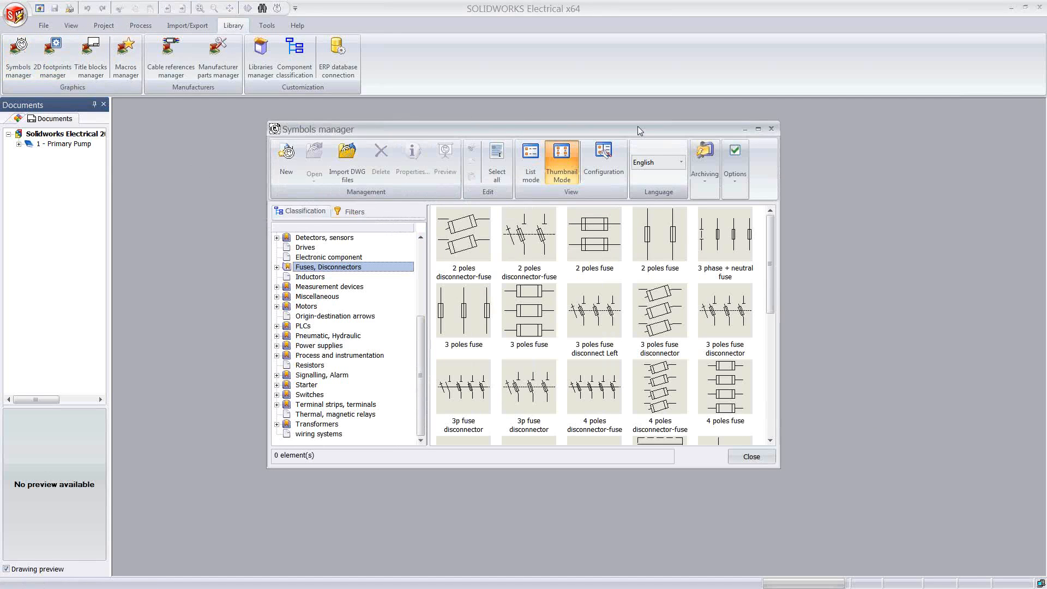
pyautogui.rightClick(593, 240)
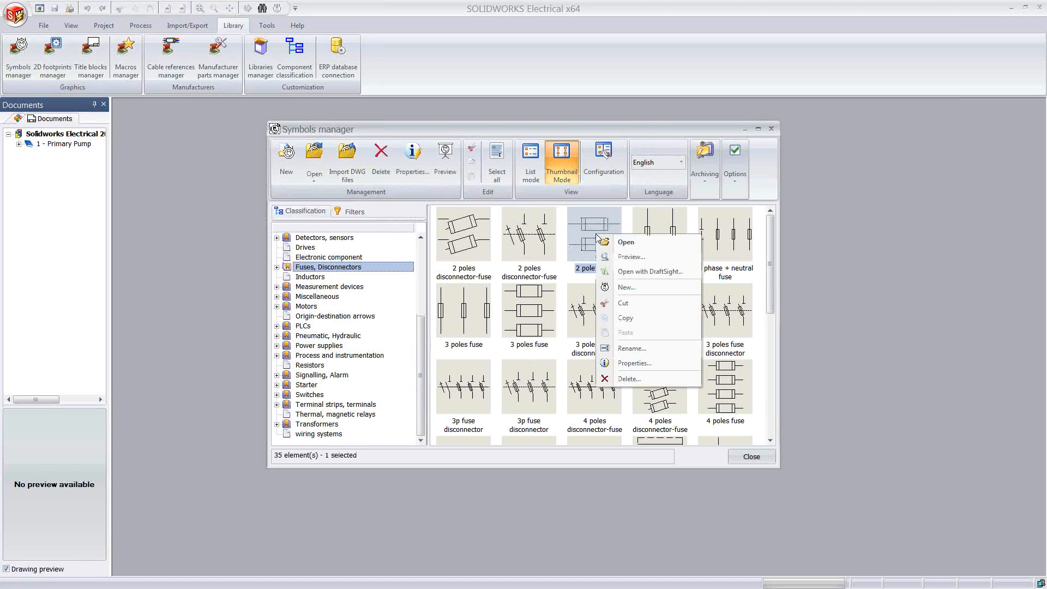
pyautogui.click(632, 277)
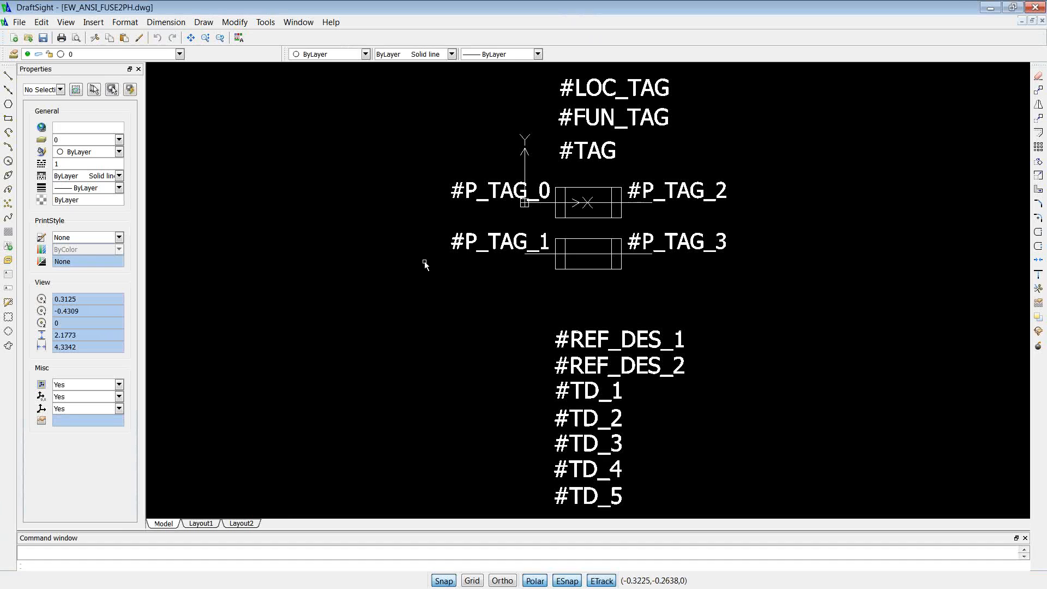
# Step: Delete the centre lines running through the upper and lower fuse bodies of the symbol
pyautogui.click(596, 203)
pyautogui.press('Delete')
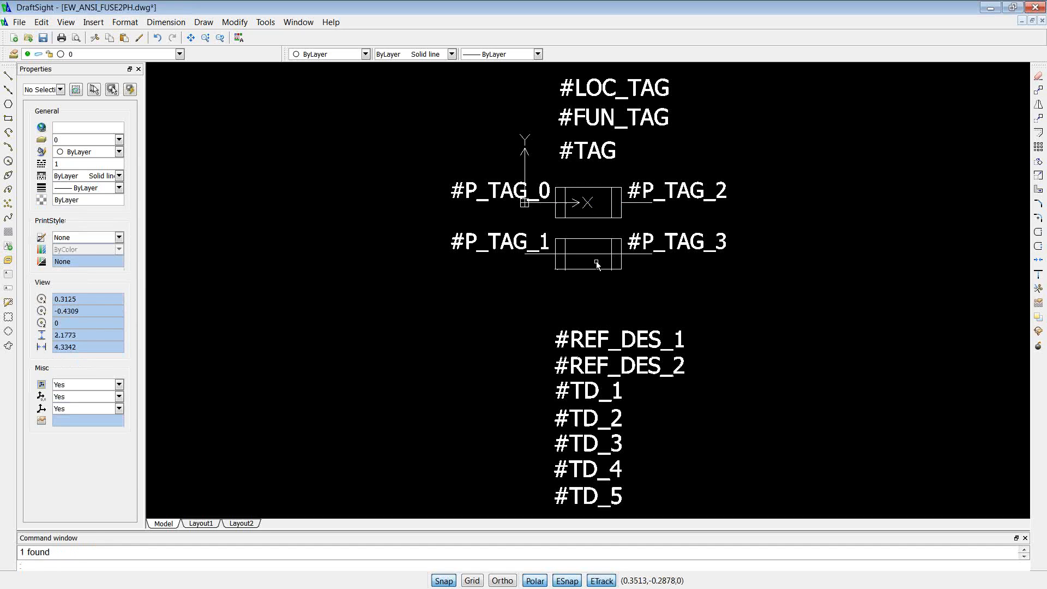
pyautogui.click(598, 244)
pyautogui.press('Delete')
# Step: Close the symbol drawing with its changes saved and exit DraftSight back to SOLIDWORKS Electrical
pyautogui.click(1043, 21)
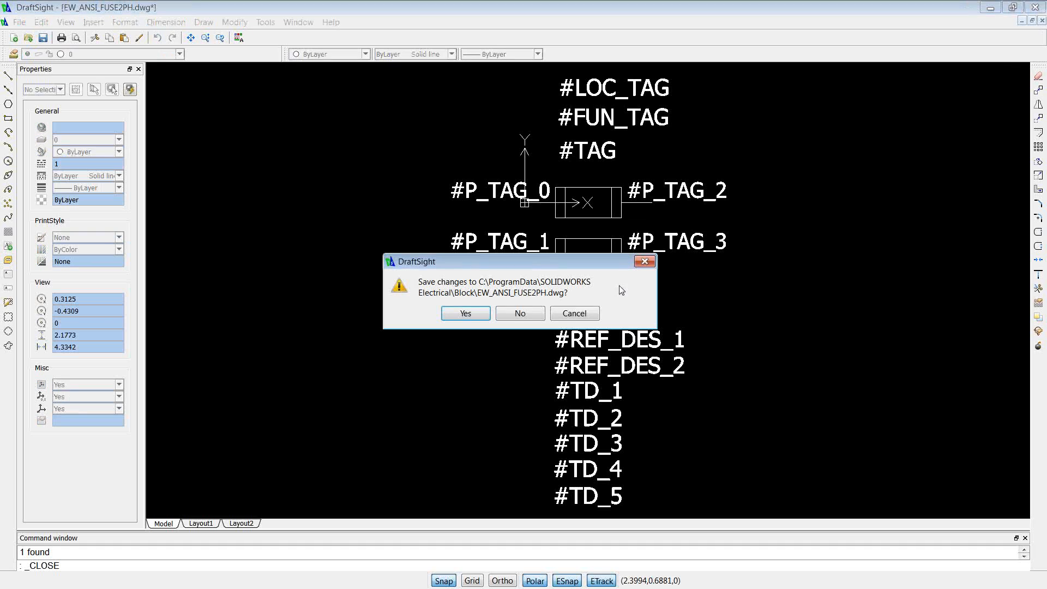
pyautogui.click(467, 314)
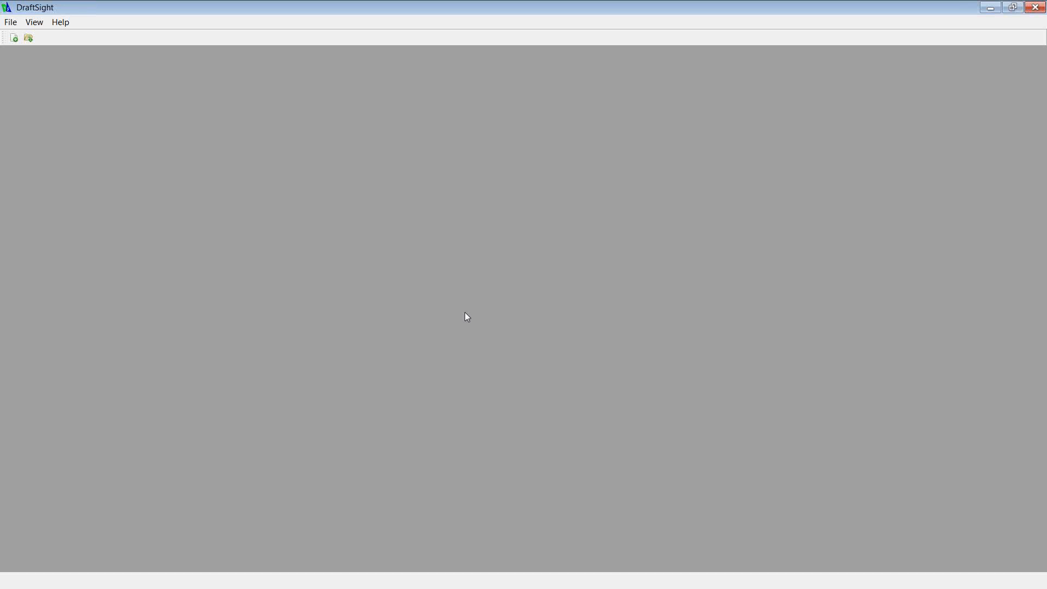
pyautogui.click(1036, 7)
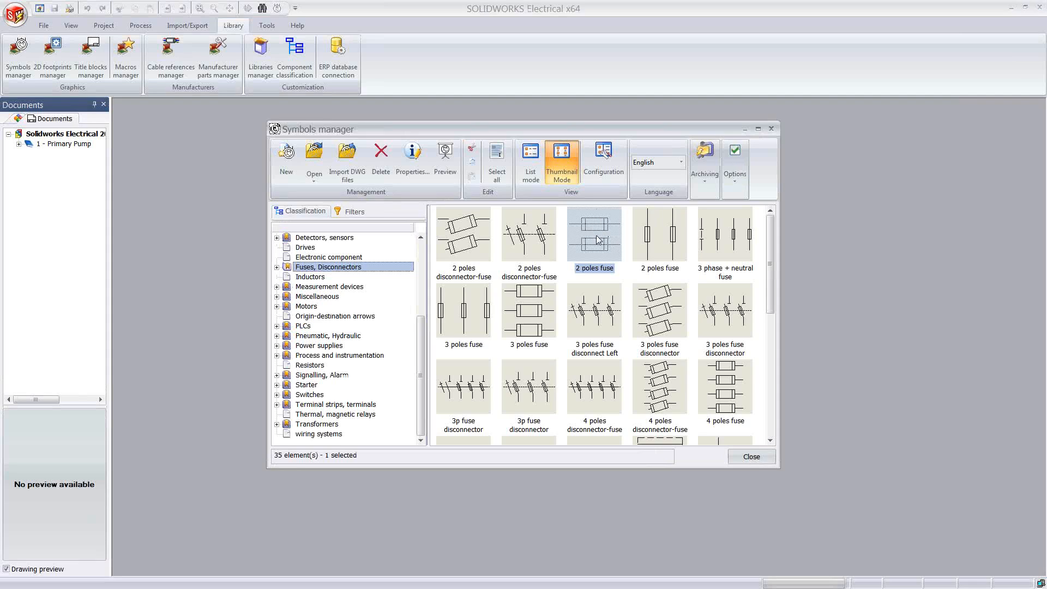
# Step: Open the horizontal 2 poles fuse symbol in the symbol editor to check the edited graphics, then close it
pyautogui.doubleClick(599, 240)
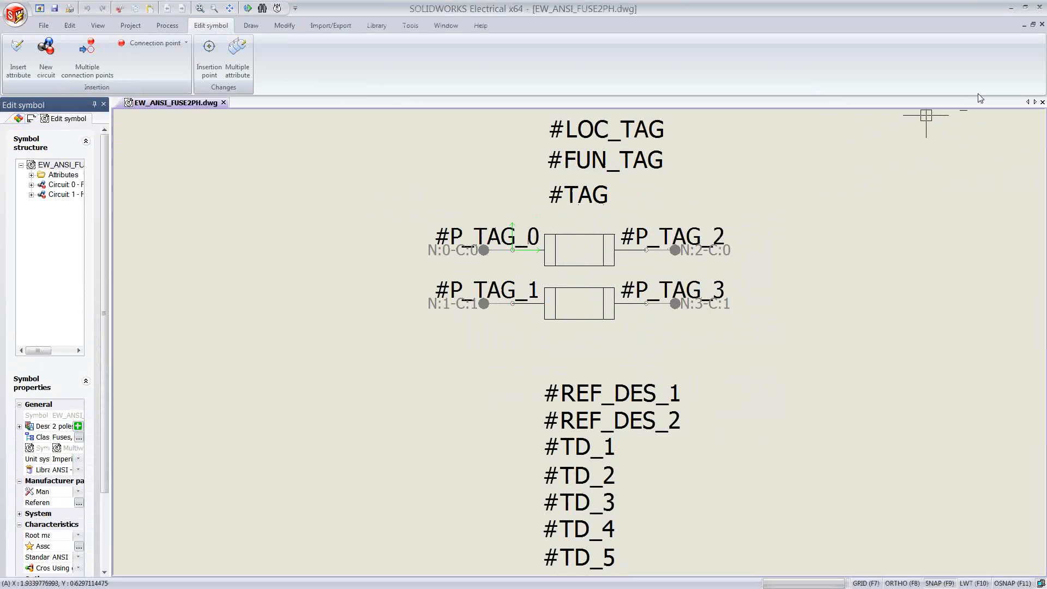
pyautogui.click(1043, 102)
pyautogui.click(485, 332)
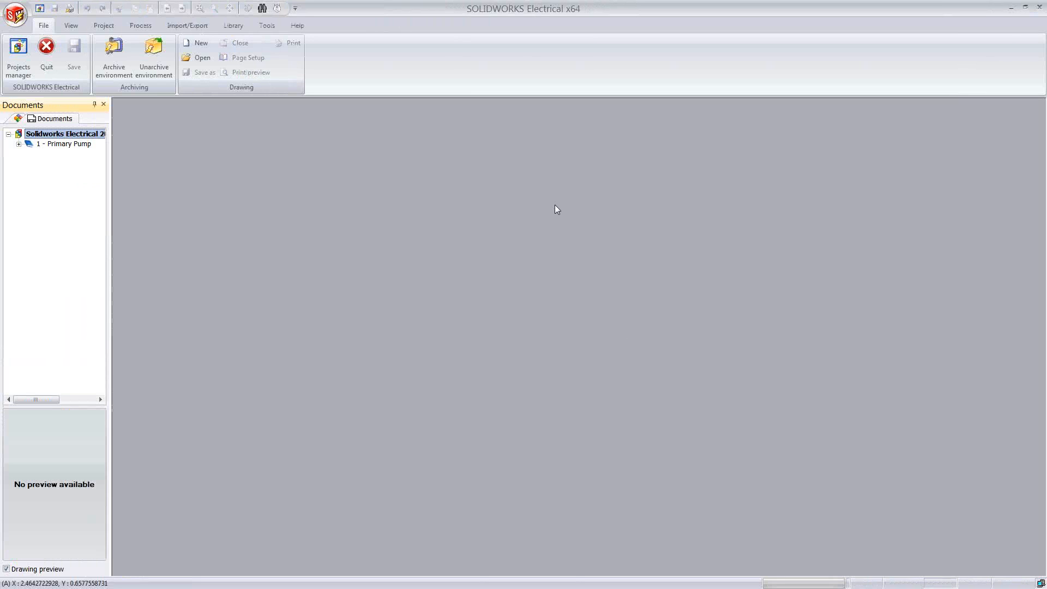
# Step: Reopen the symbols manager to check the 2 poles fuse thumbnail, then close the manager
pyautogui.click(19, 52)
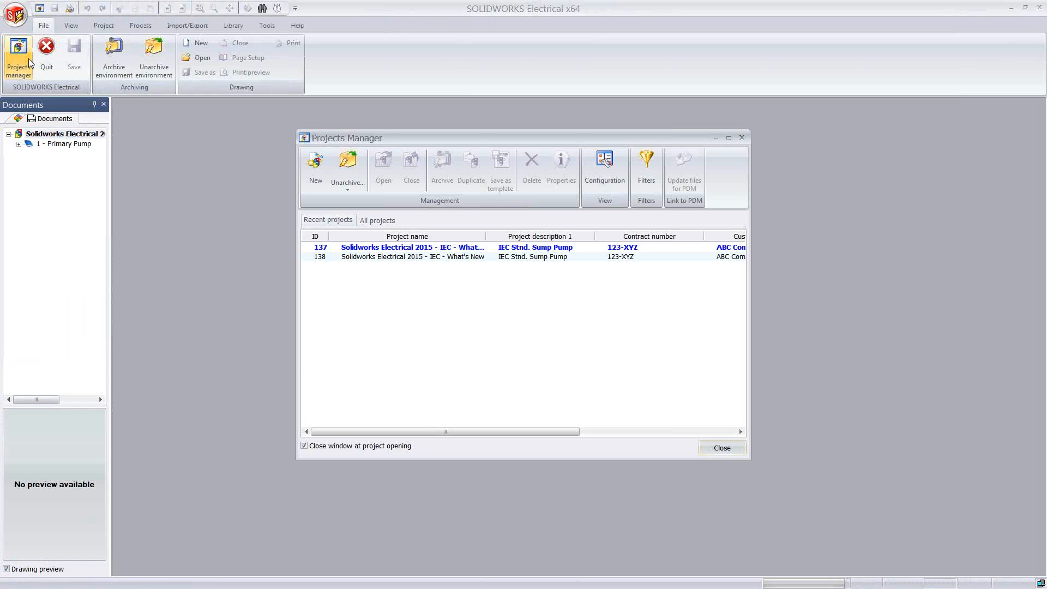
pyautogui.click(742, 137)
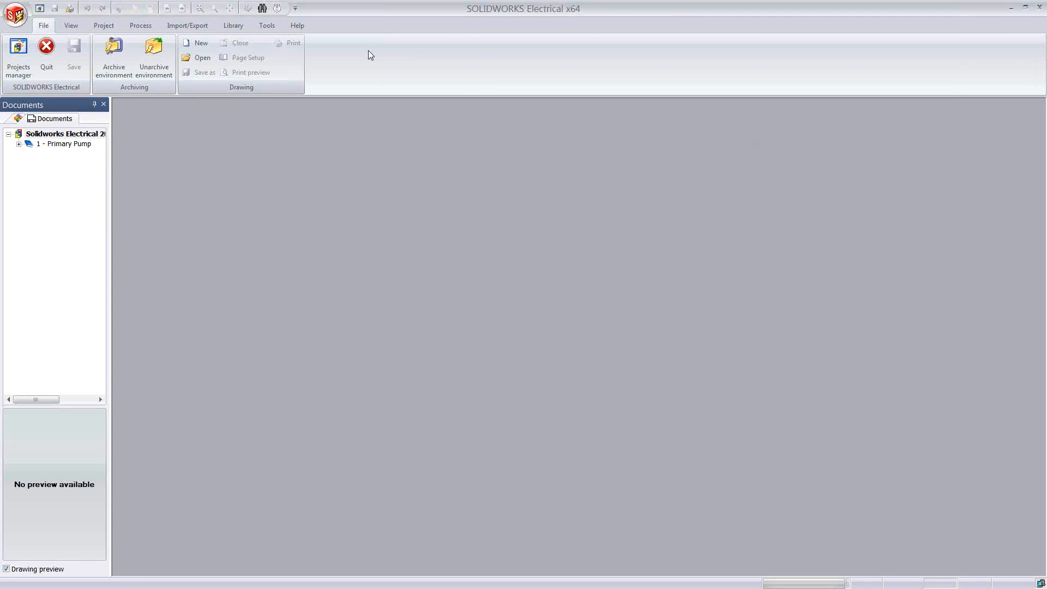
pyautogui.click(234, 25)
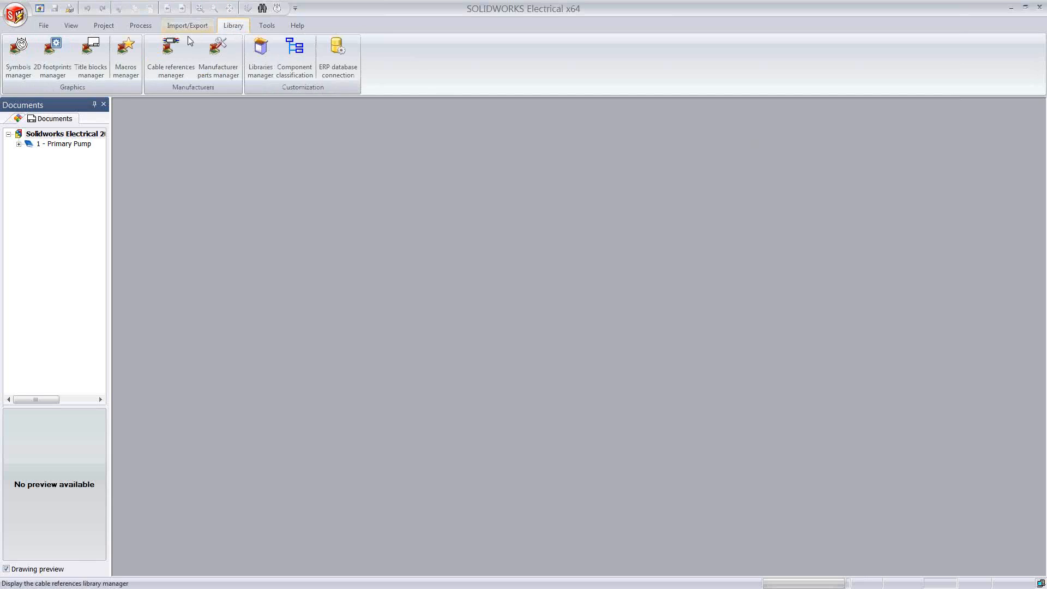
pyautogui.click(20, 52)
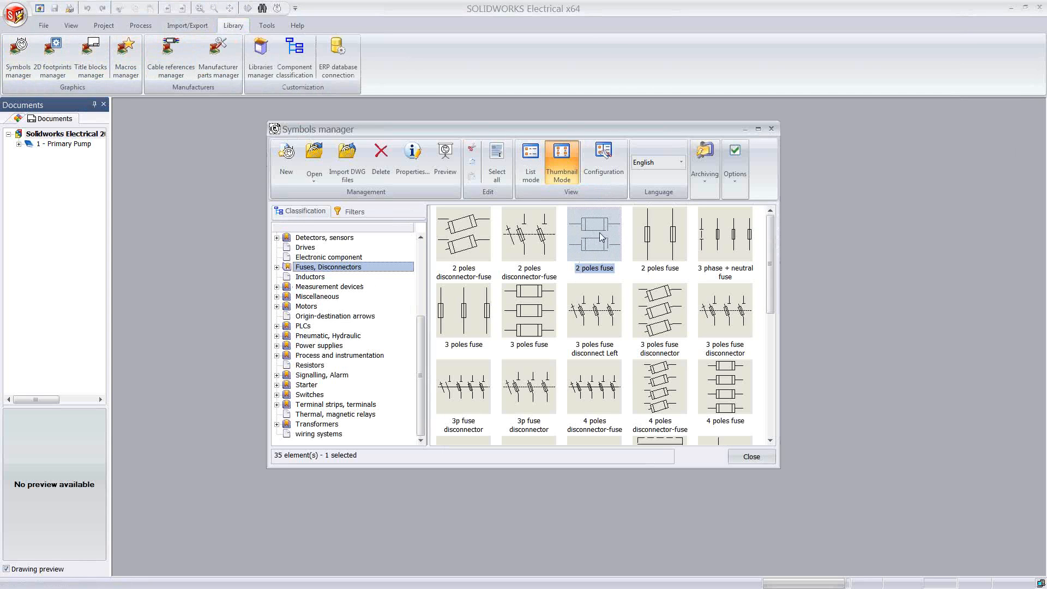
pyautogui.click(772, 128)
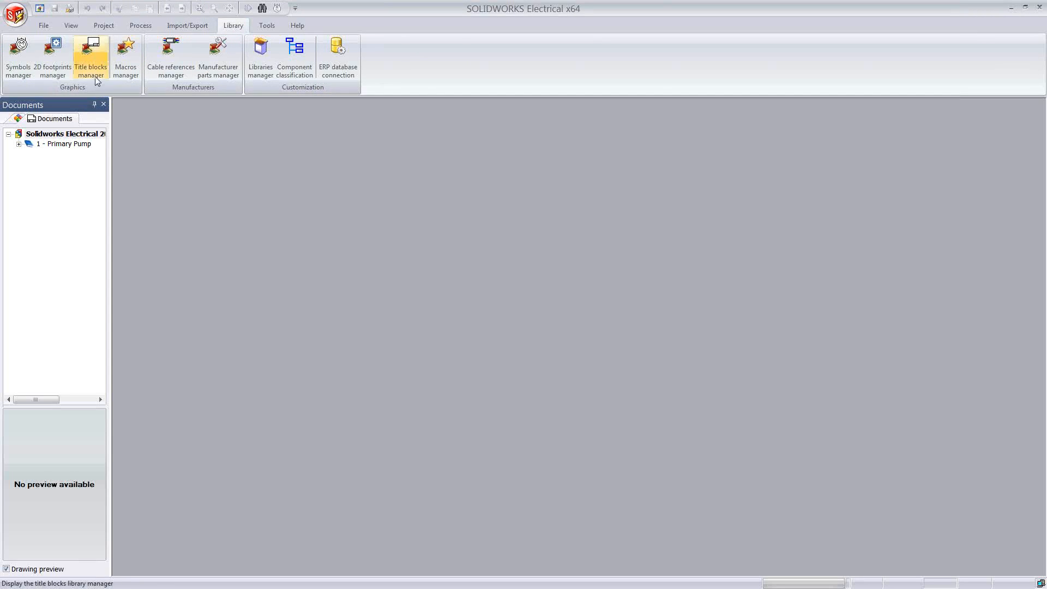
# Step: Open the Control scheme from the Scheme Design folder of Primary Pump and create a new scheme after it
pyautogui.click(44, 26)
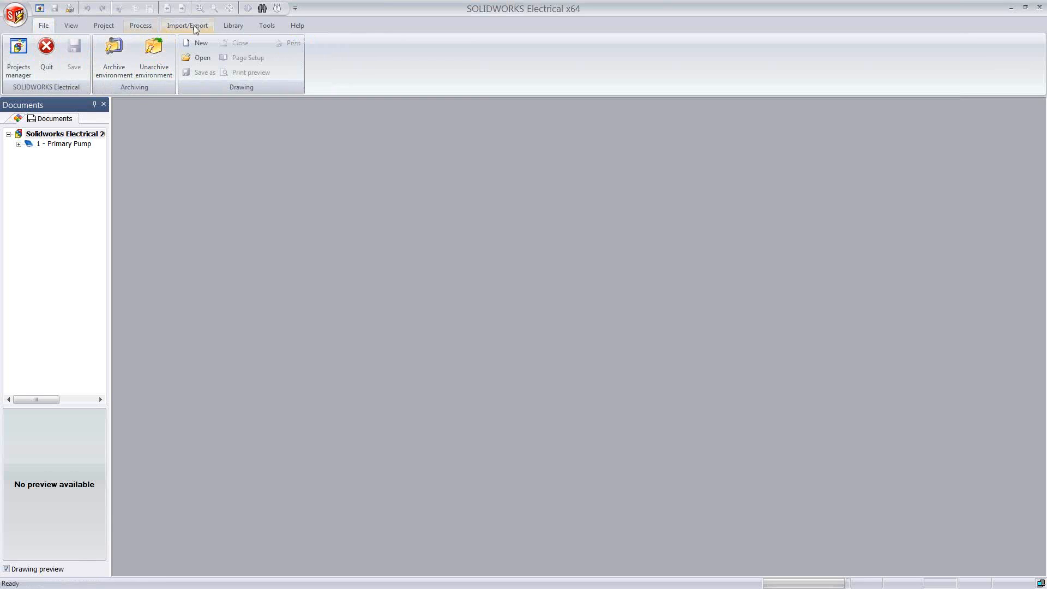
pyautogui.click(19, 144)
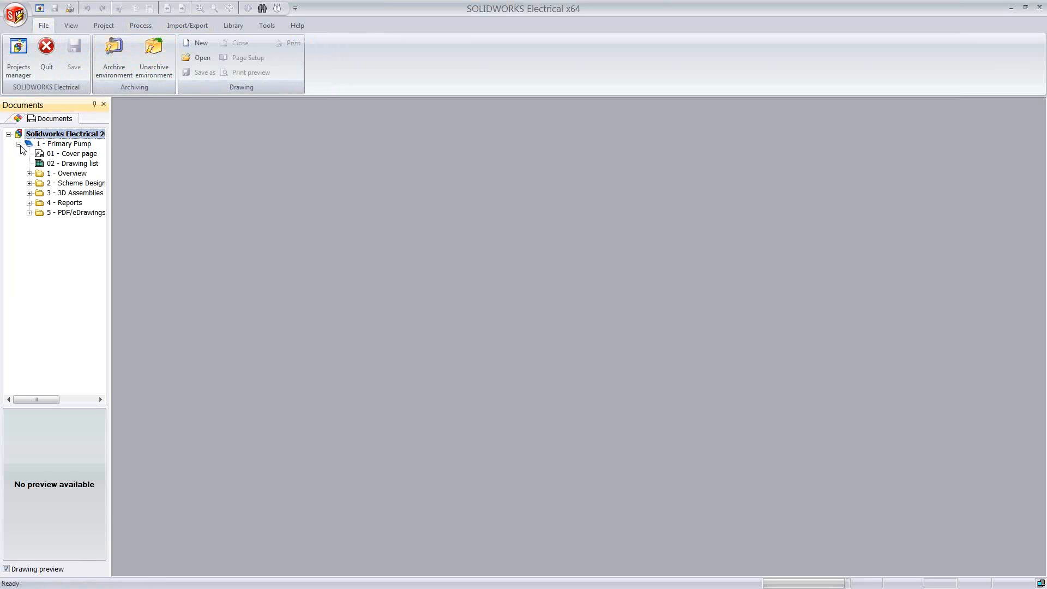
pyautogui.click(29, 183)
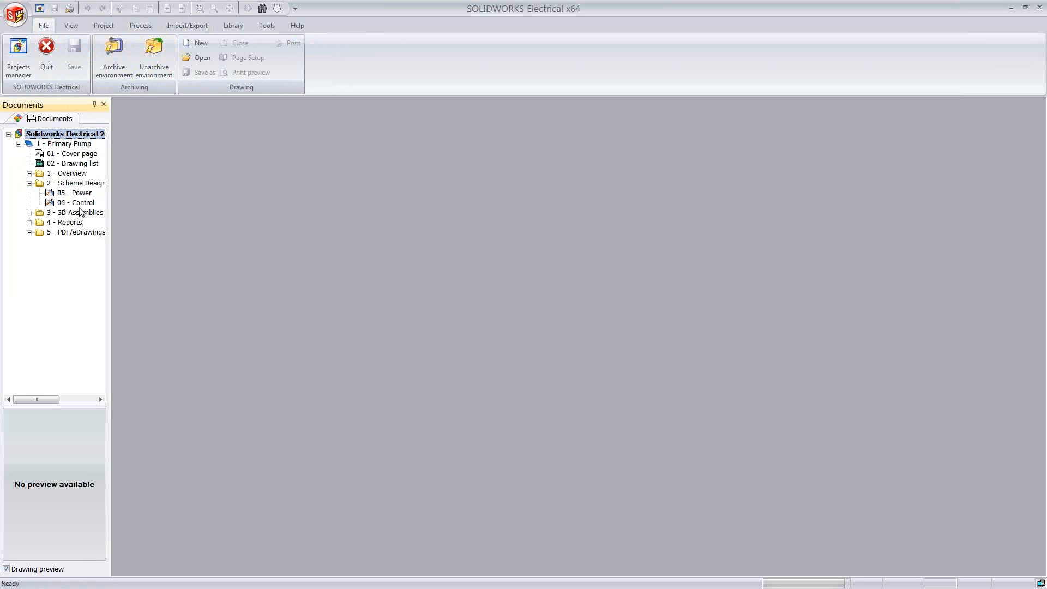
pyautogui.click(76, 203)
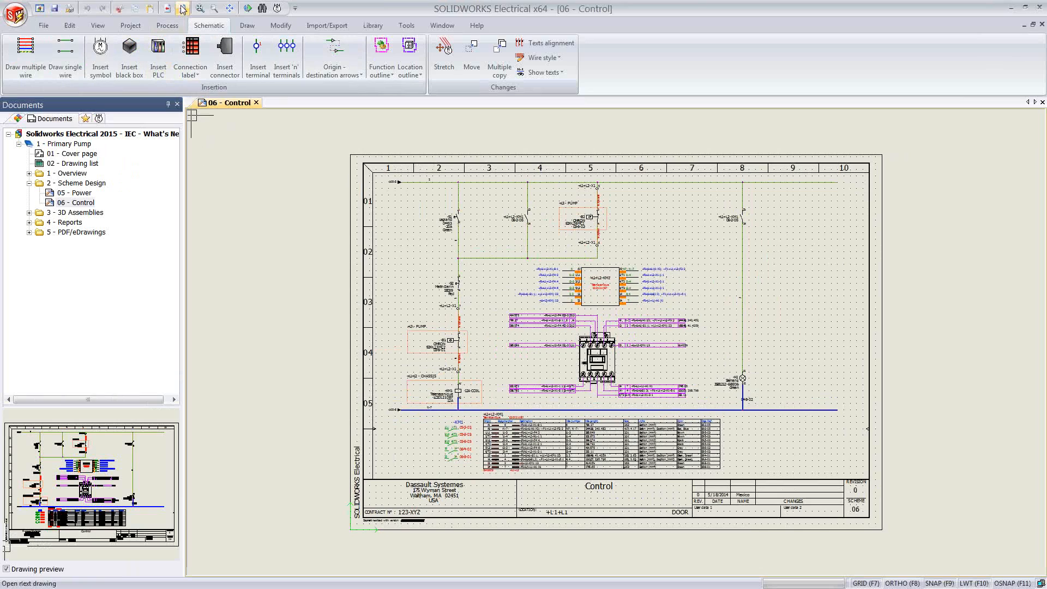
pyautogui.click(183, 9)
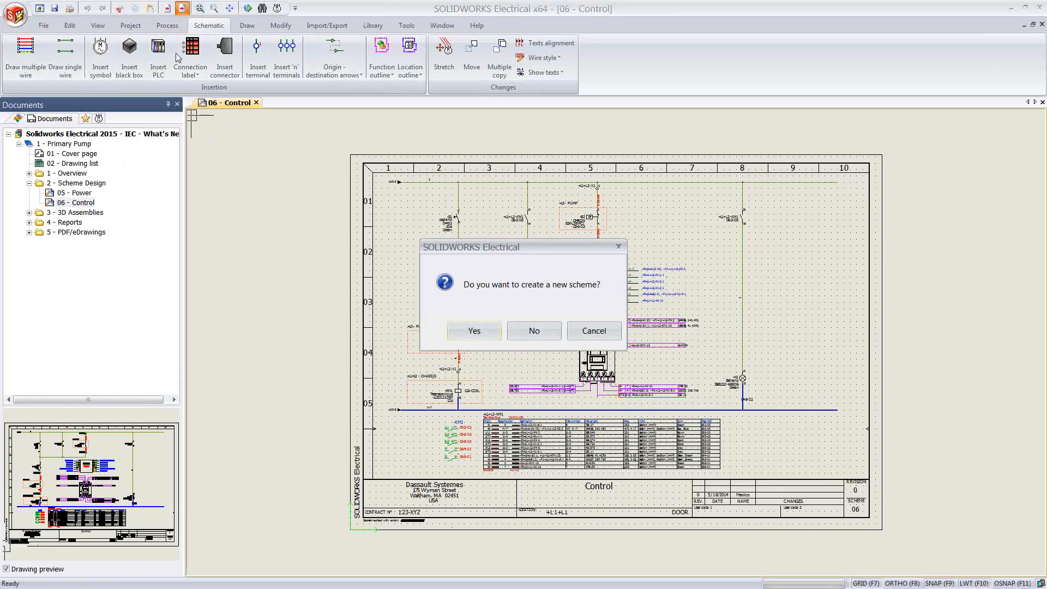
pyautogui.click(481, 331)
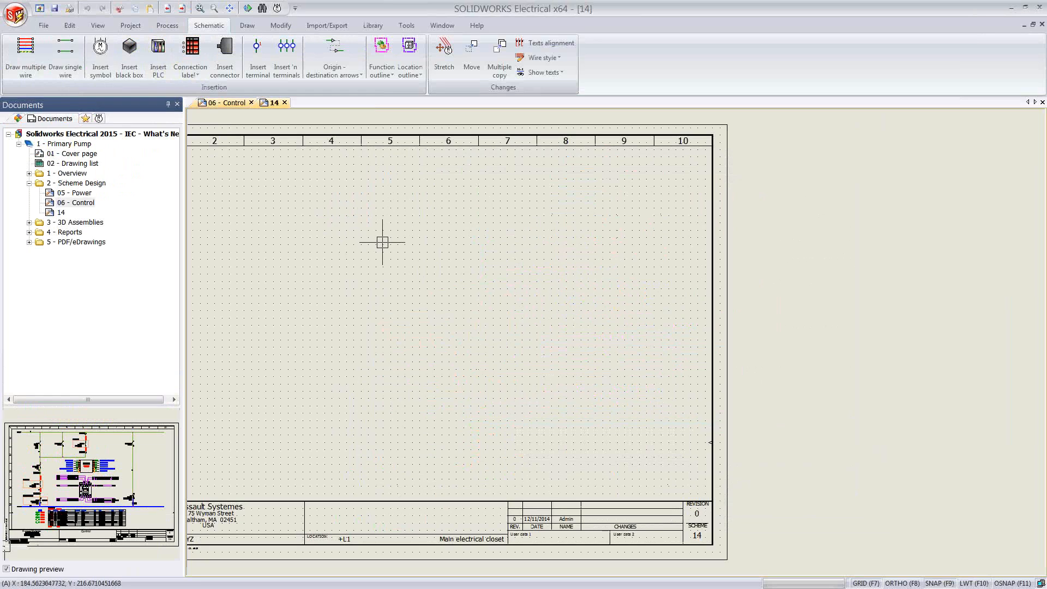
# Step: Start a dynamic connector insertion with a new connector and filter the manufacturer parts by reference 1771749
pyautogui.click(226, 54)
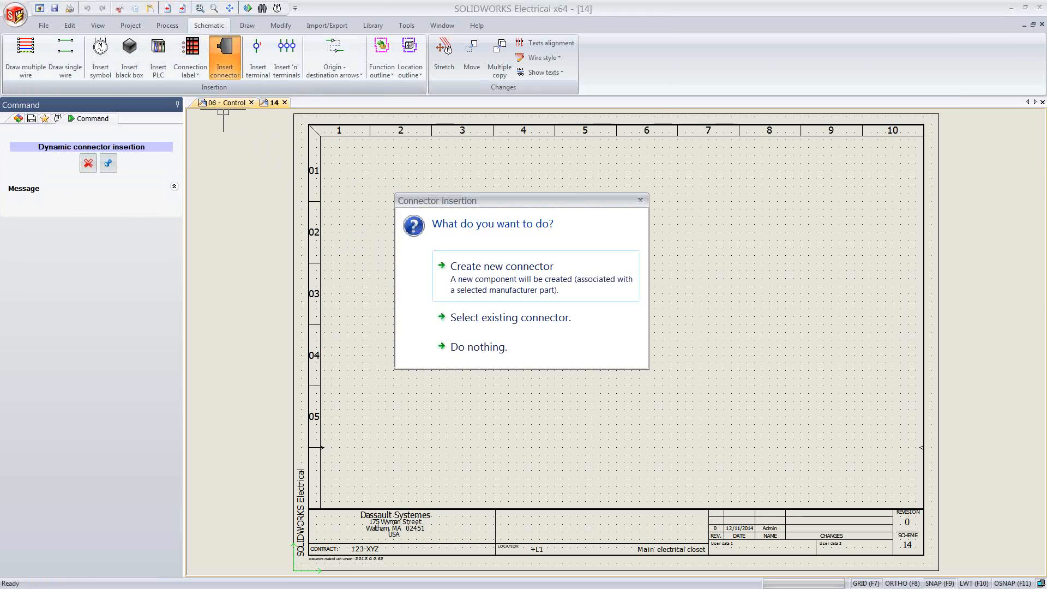
pyautogui.click(486, 267)
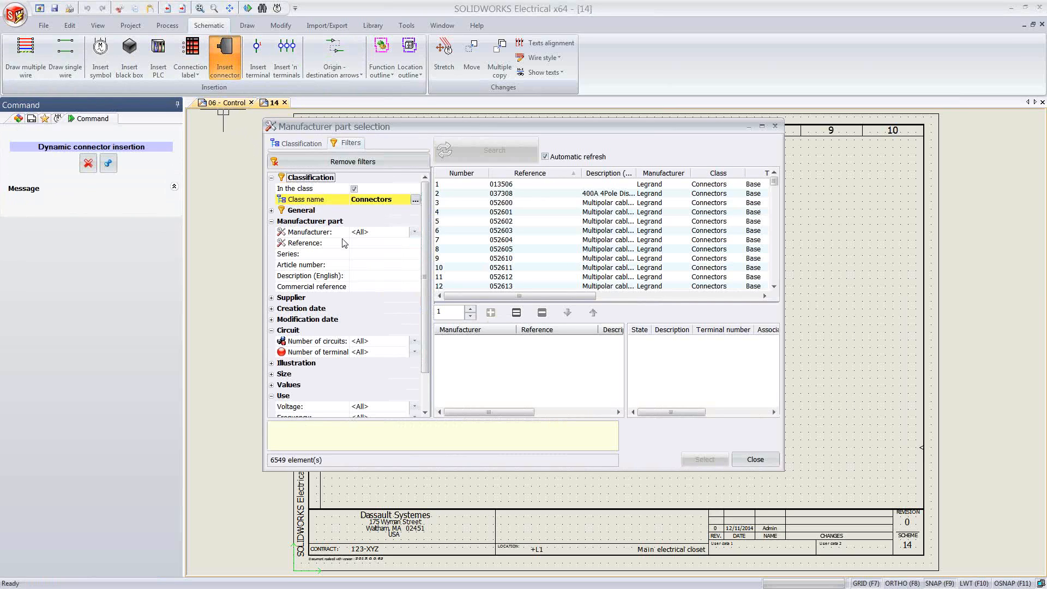
pyautogui.click(360, 242)
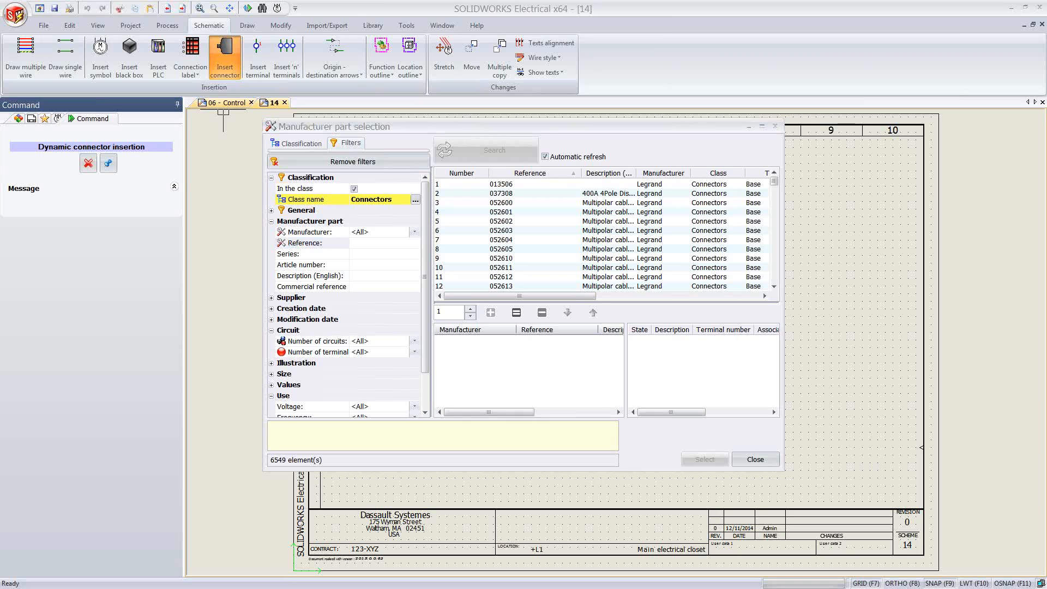
pyautogui.click(379, 245)
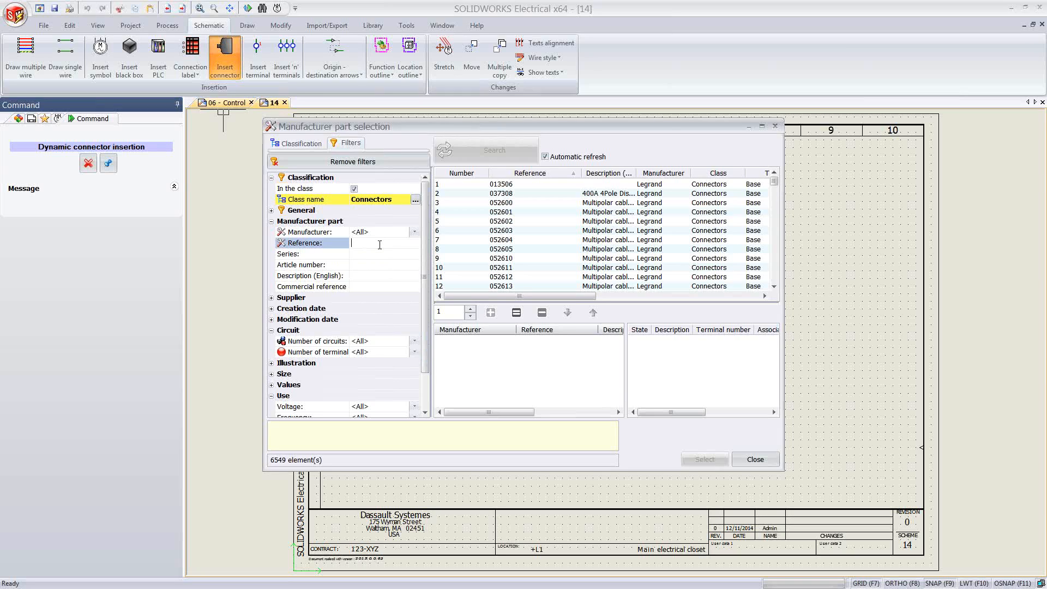
pyautogui.write('1771749')
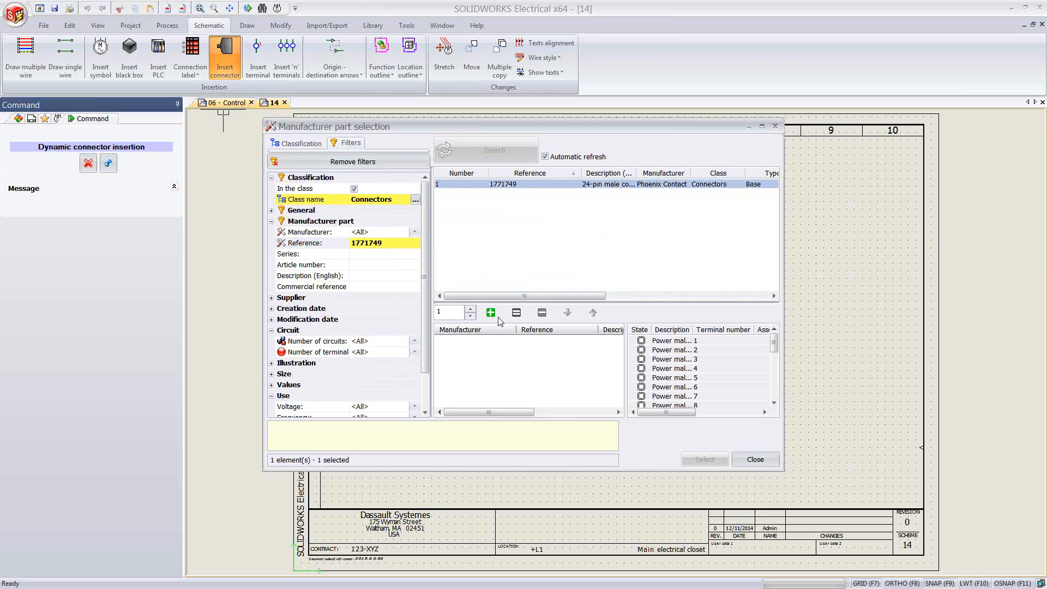
# Step: Add the 1771749 part, select it for the new connector and accept its component properties
pyautogui.click(491, 313)
pyautogui.click(701, 460)
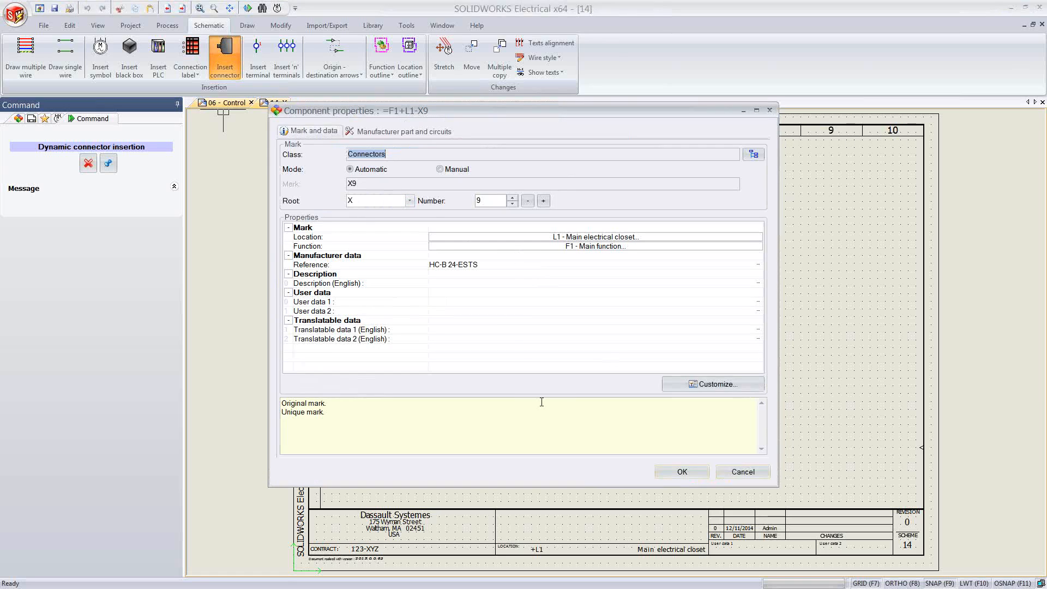
pyautogui.click(682, 471)
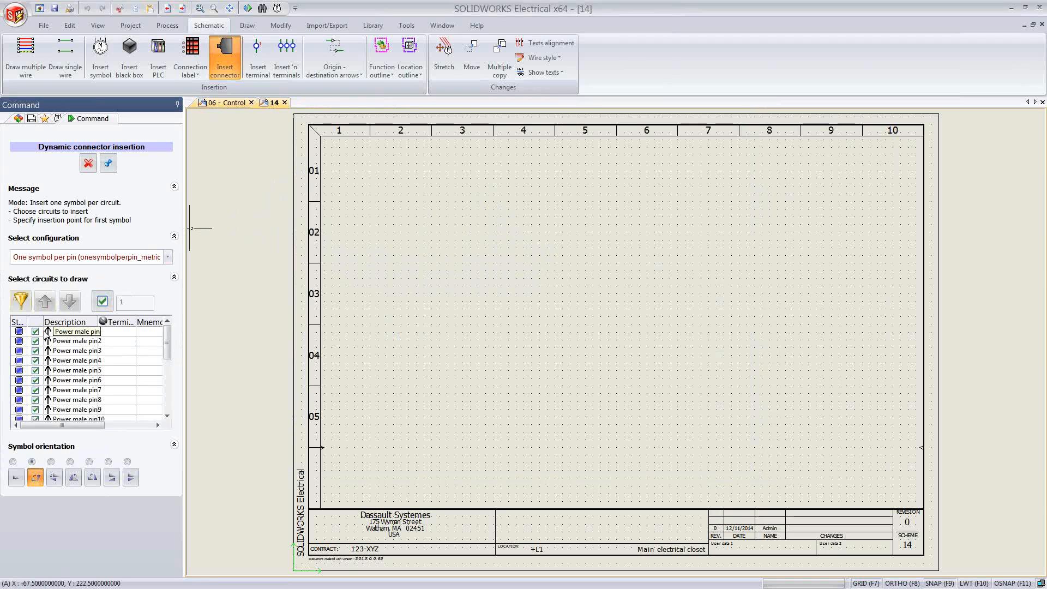
# Step: Limit the circuits to draw to Power male pins 1 to 6
pyautogui.click(102, 303)
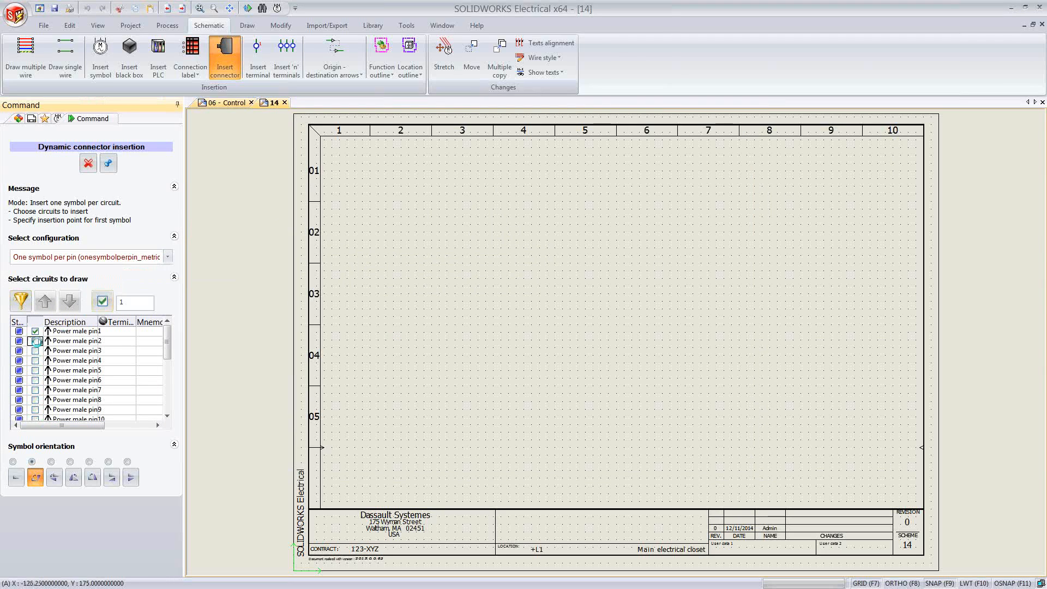
pyautogui.click(35, 350)
pyautogui.click(34, 360)
pyautogui.click(34, 372)
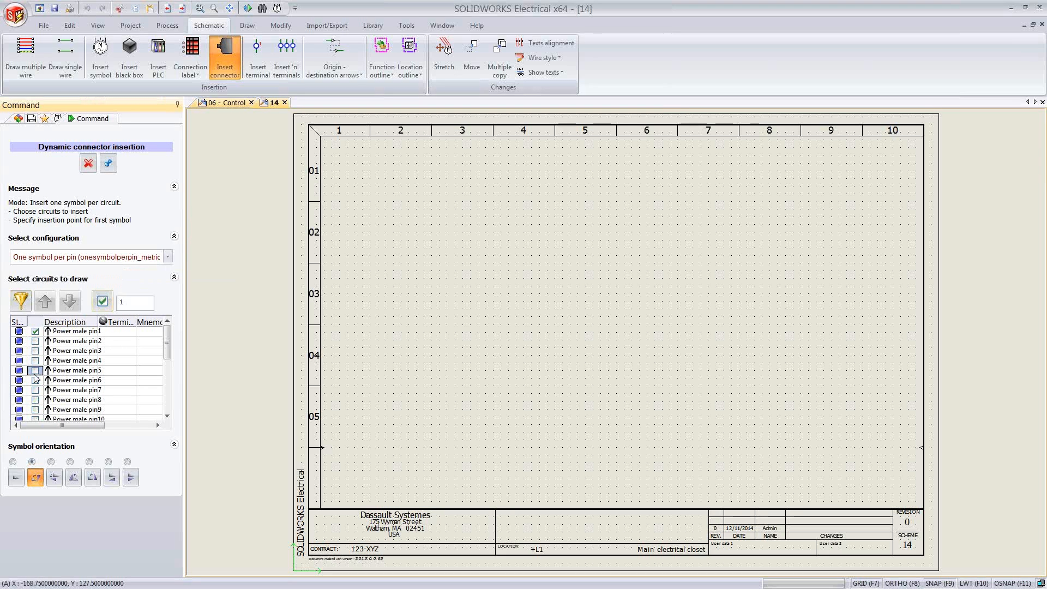
pyautogui.click(34, 344)
pyautogui.click(103, 305)
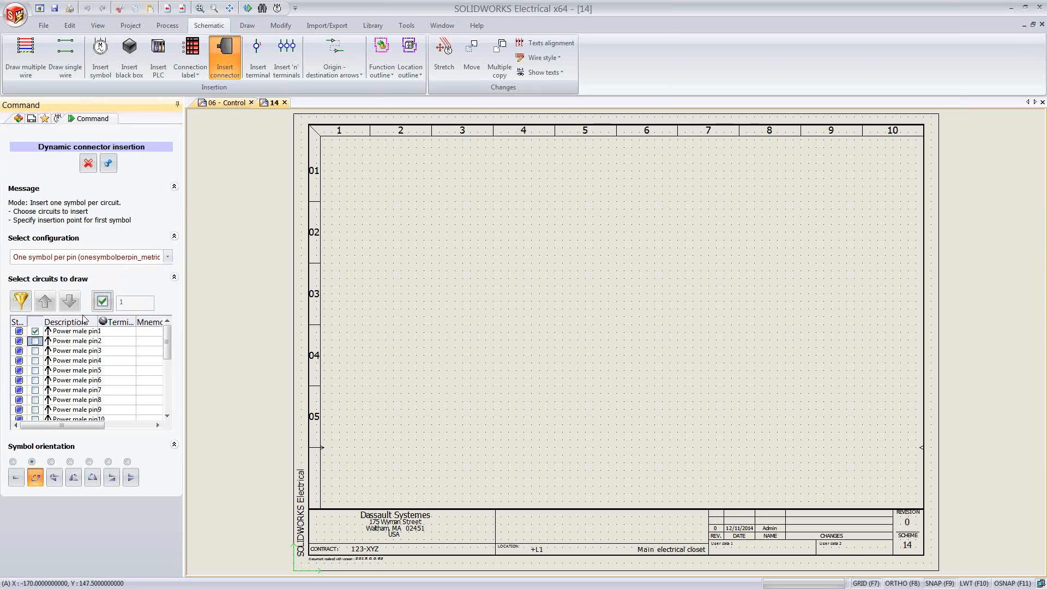
pyautogui.click(34, 341)
pyautogui.click(35, 350)
pyautogui.click(35, 360)
pyautogui.click(35, 372)
pyautogui.click(34, 380)
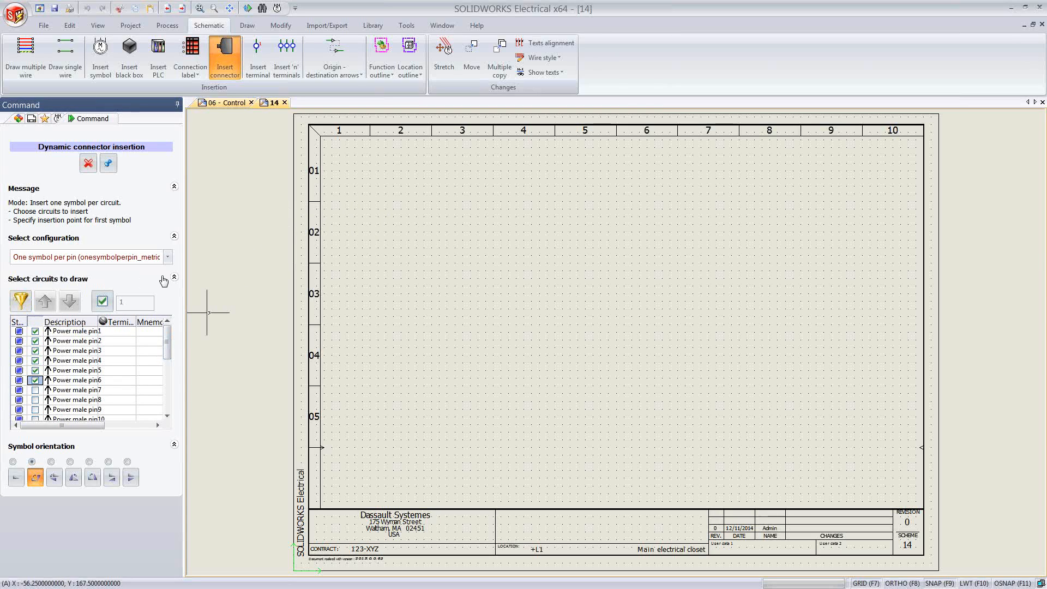
# Step: Place the six-pin connector vertically with its pins facing right in column 2, using the Dynamic connector with pin symbol configuration
pyautogui.click(169, 257)
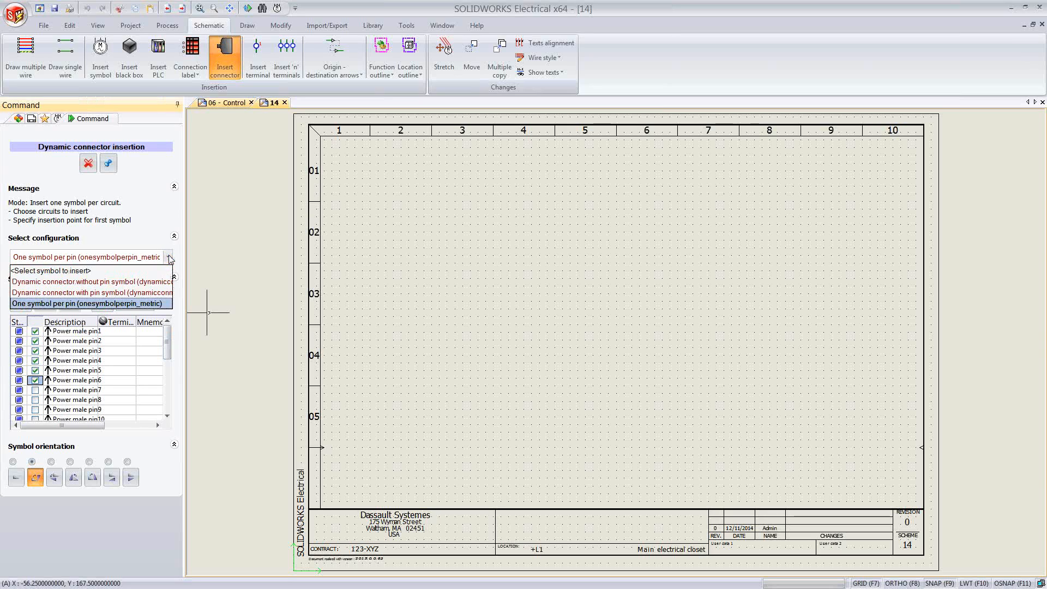
pyautogui.click(79, 295)
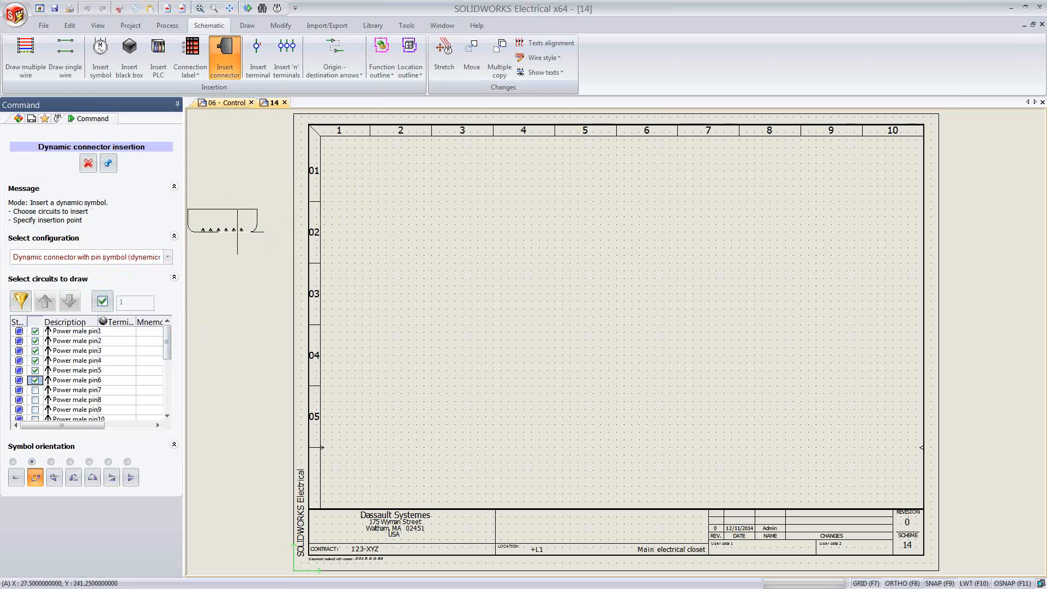
pyautogui.click(16, 477)
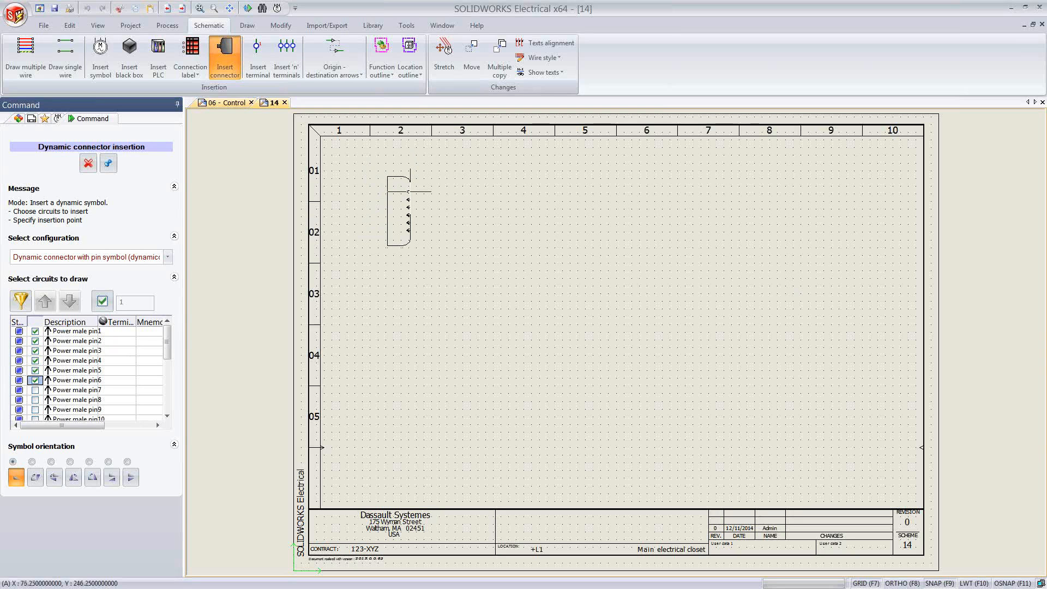
pyautogui.click(410, 192)
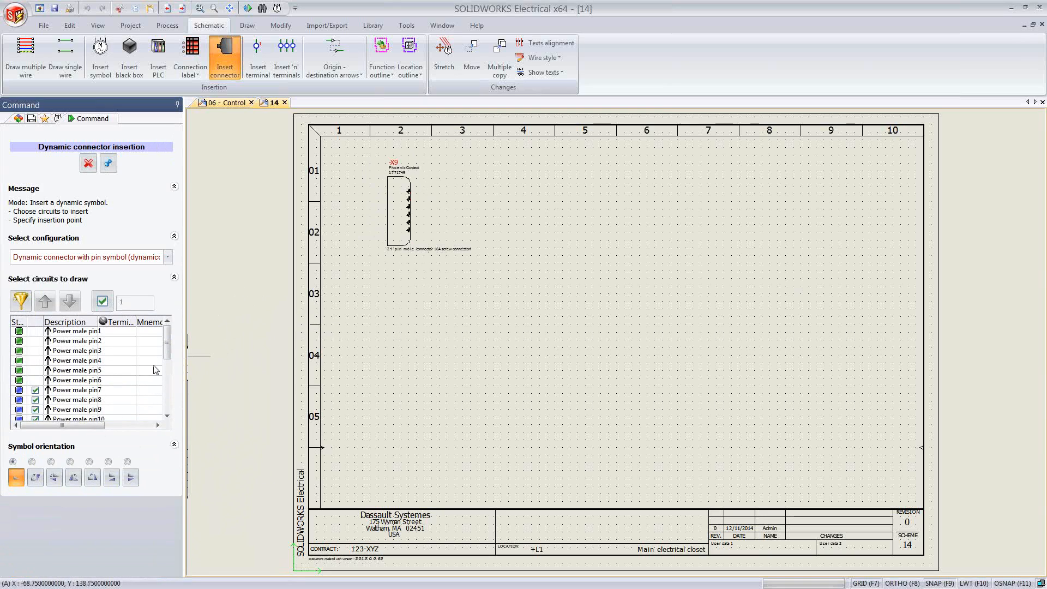
pyautogui.moveTo(167, 356); pyautogui.dragTo(166, 390)
pyautogui.click(167, 257)
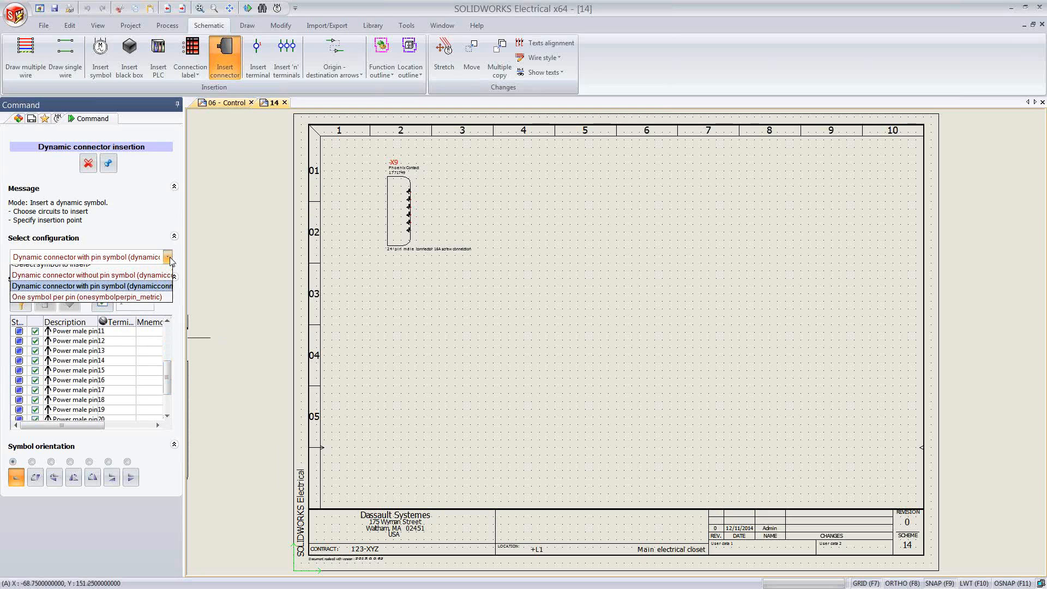
pyautogui.click(80, 303)
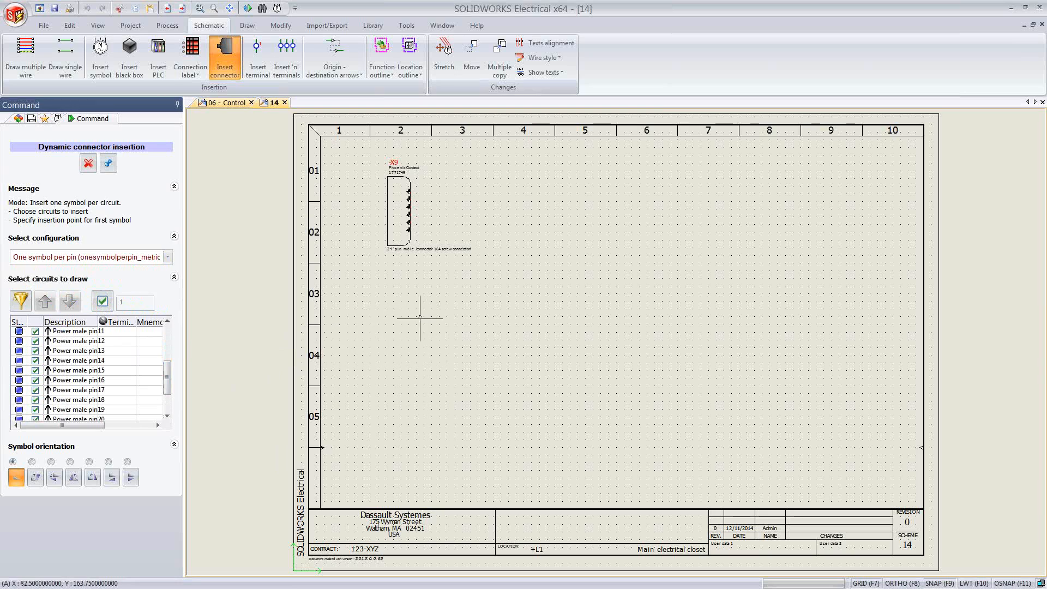
pyautogui.click(35, 477)
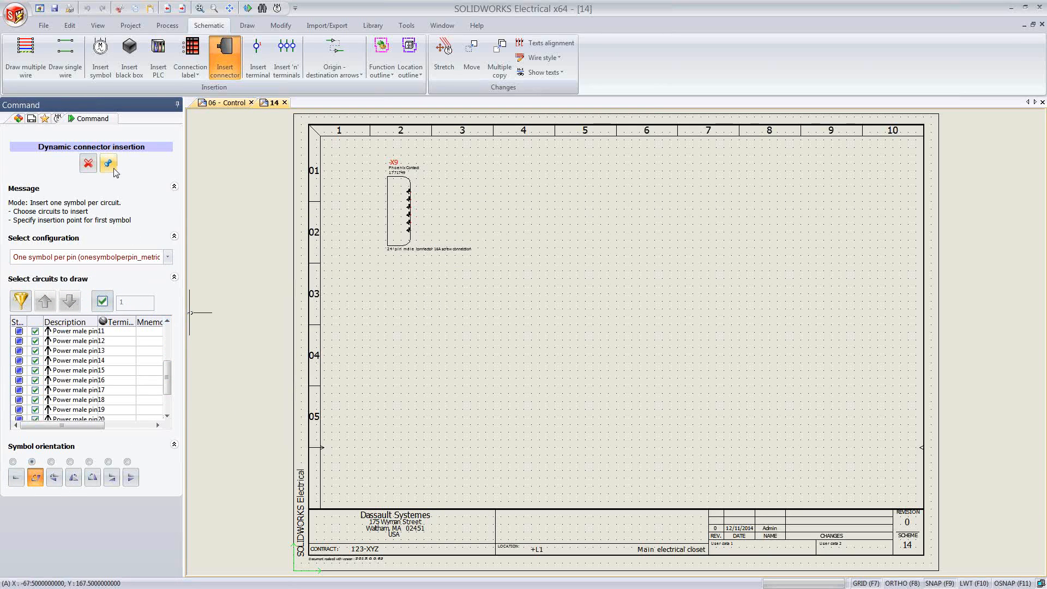
pyautogui.click(88, 163)
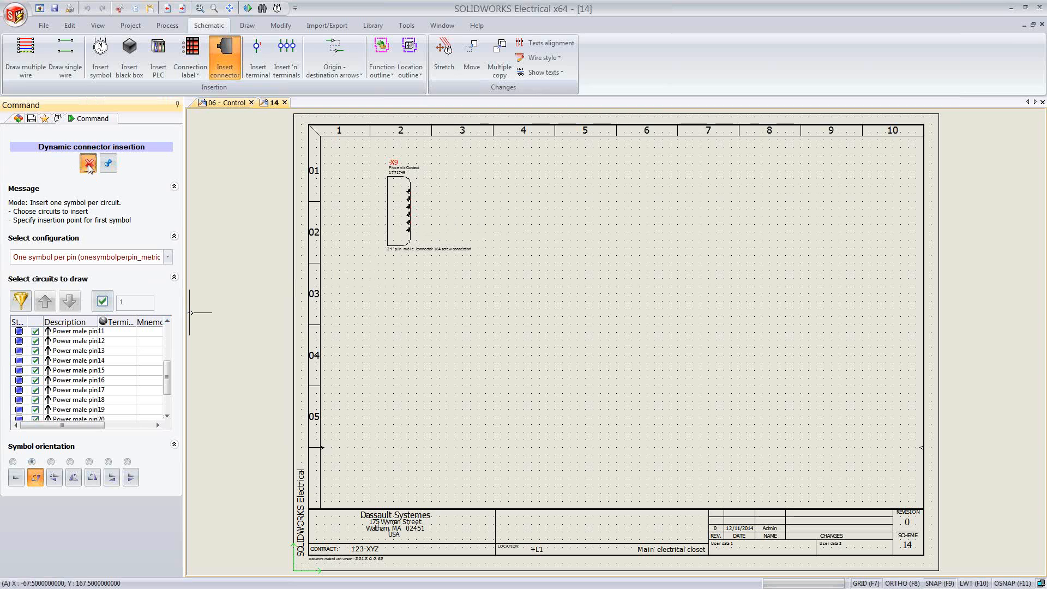
pyautogui.click(225, 49)
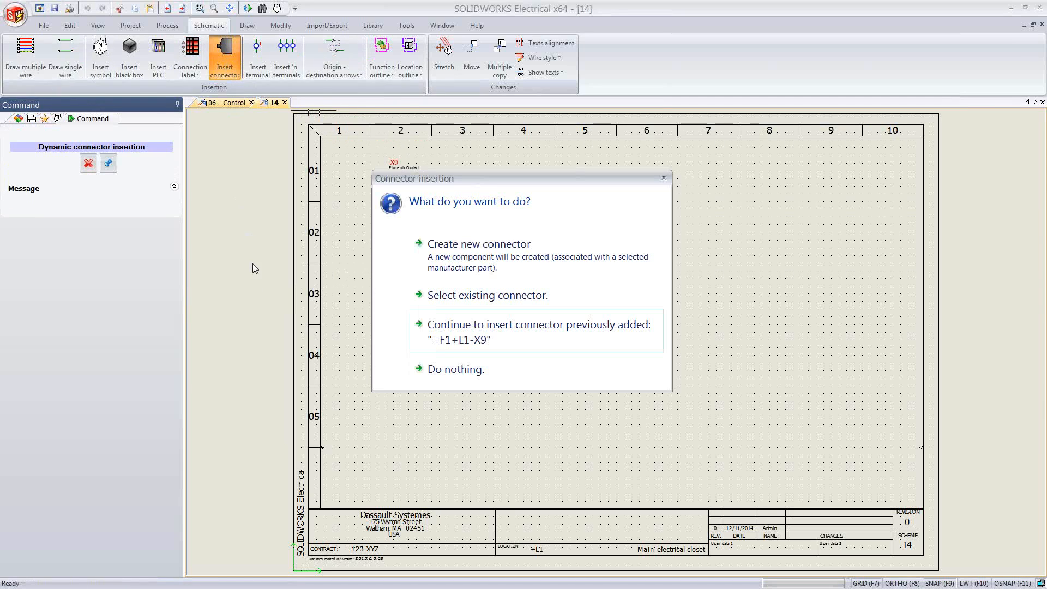
pyautogui.click(468, 249)
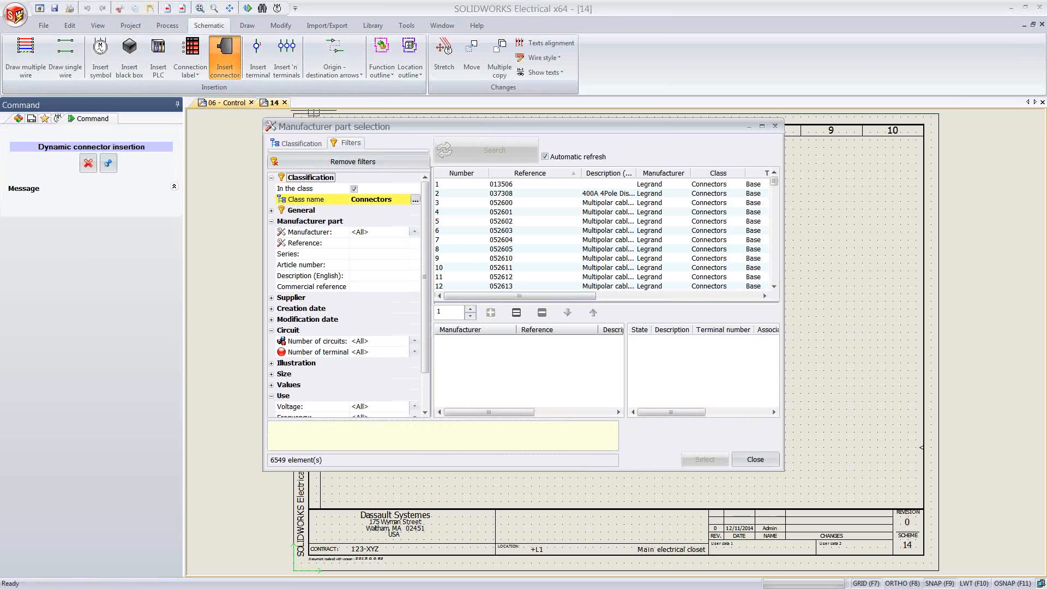
pyautogui.click(367, 244)
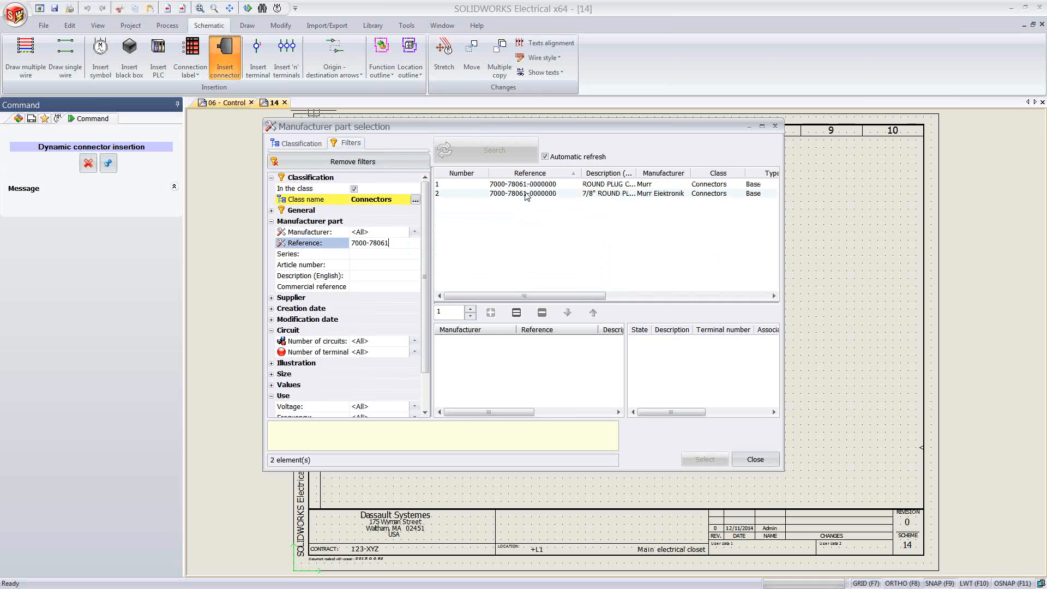
pyautogui.click(525, 194)
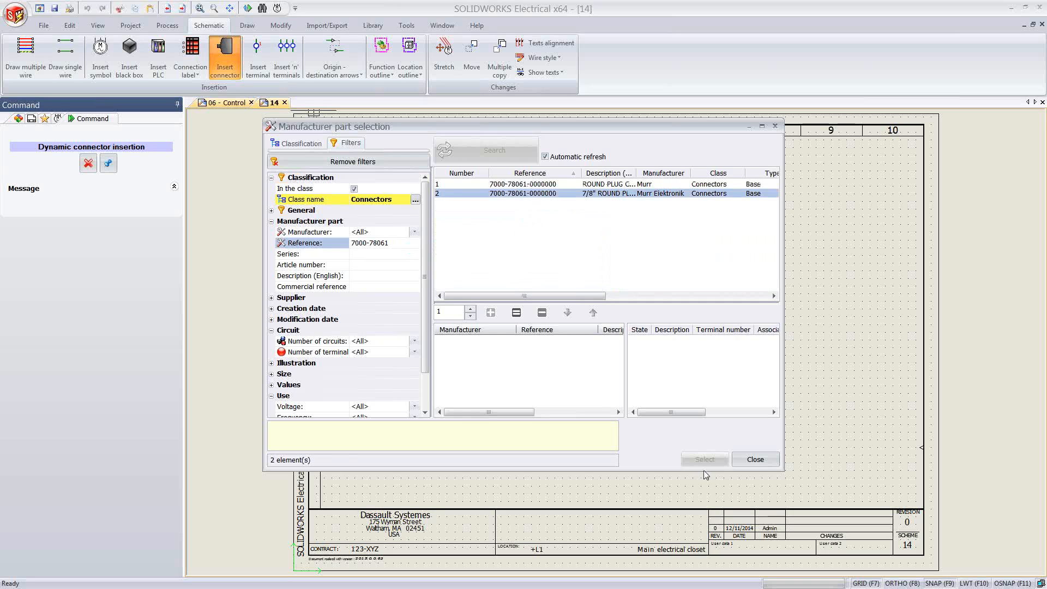
pyautogui.click(490, 313)
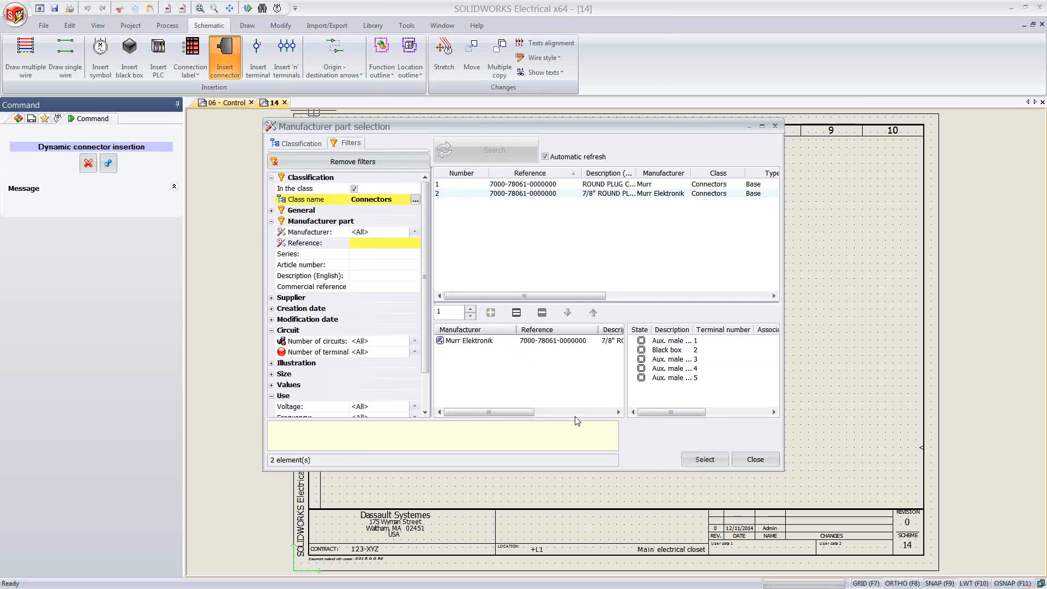
pyautogui.click(705, 460)
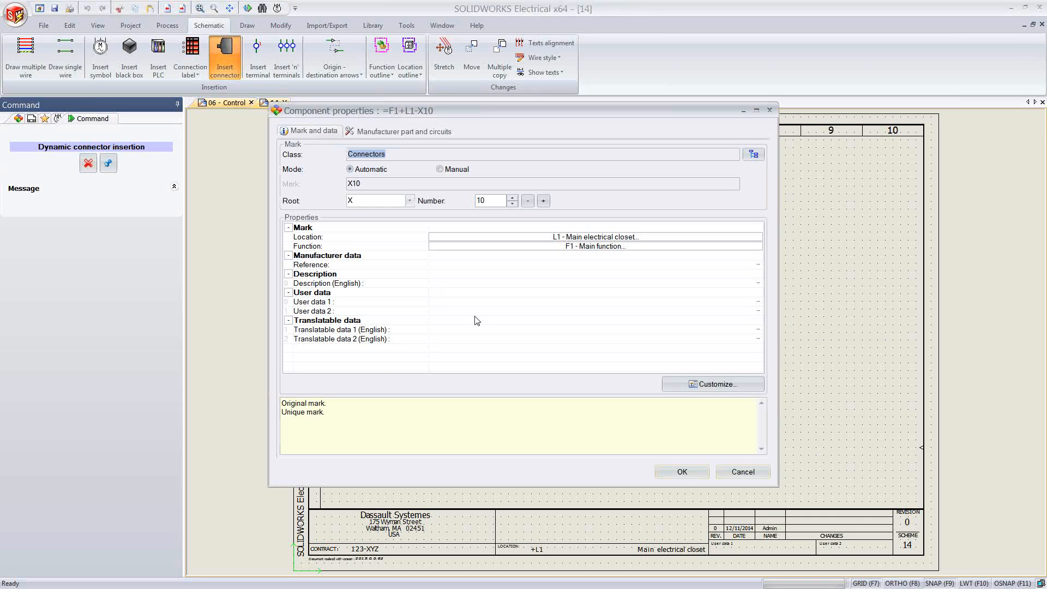
pyautogui.click(690, 471)
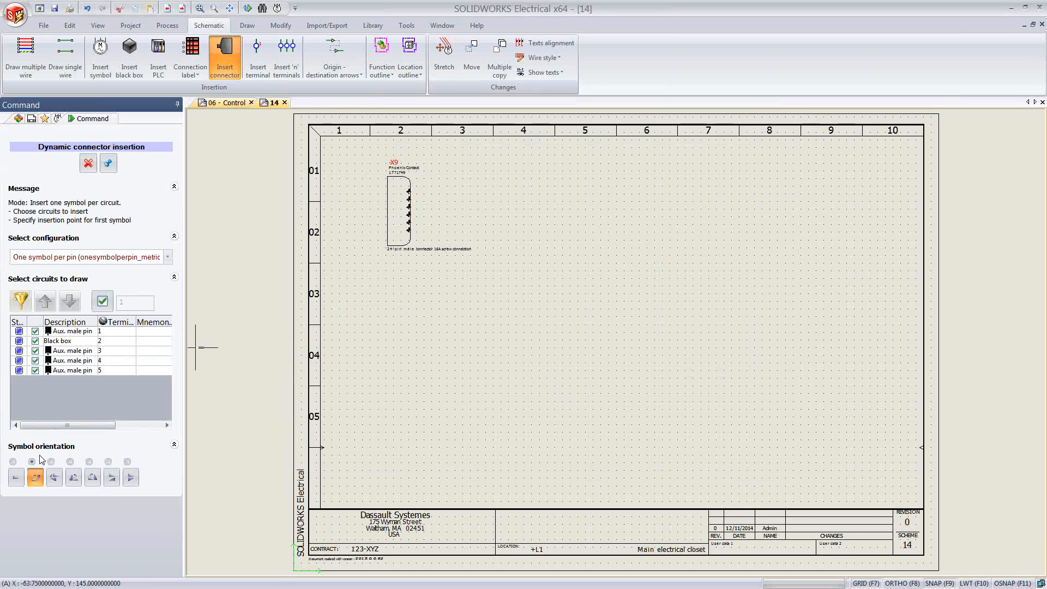
# Step: Place the Murr Elektronik connector in column 4 with the One symbol per pin configuration and move its pins down beside X9
pyautogui.click(168, 257)
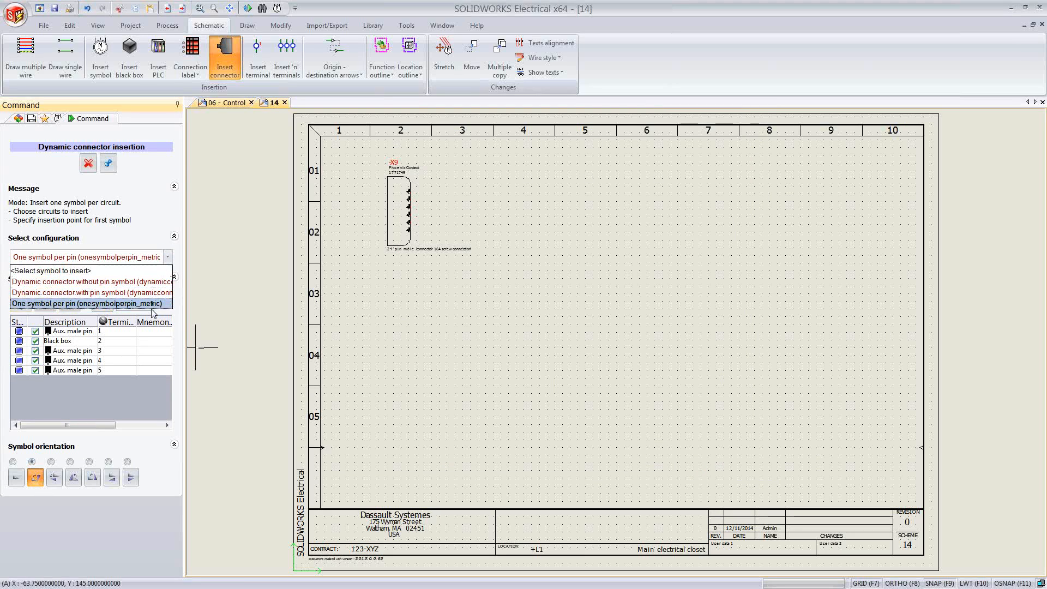
pyautogui.click(132, 304)
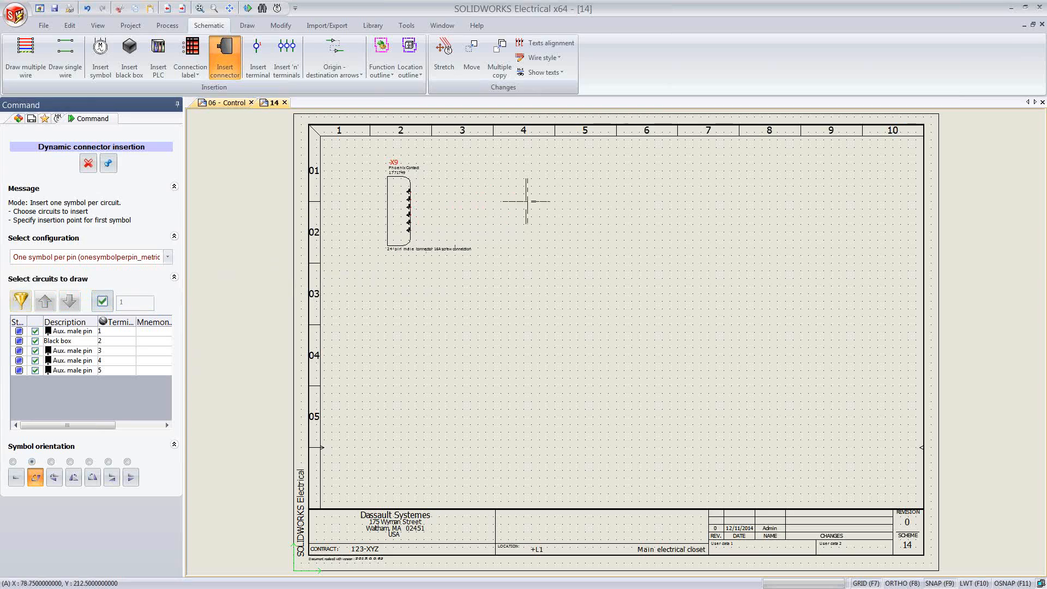
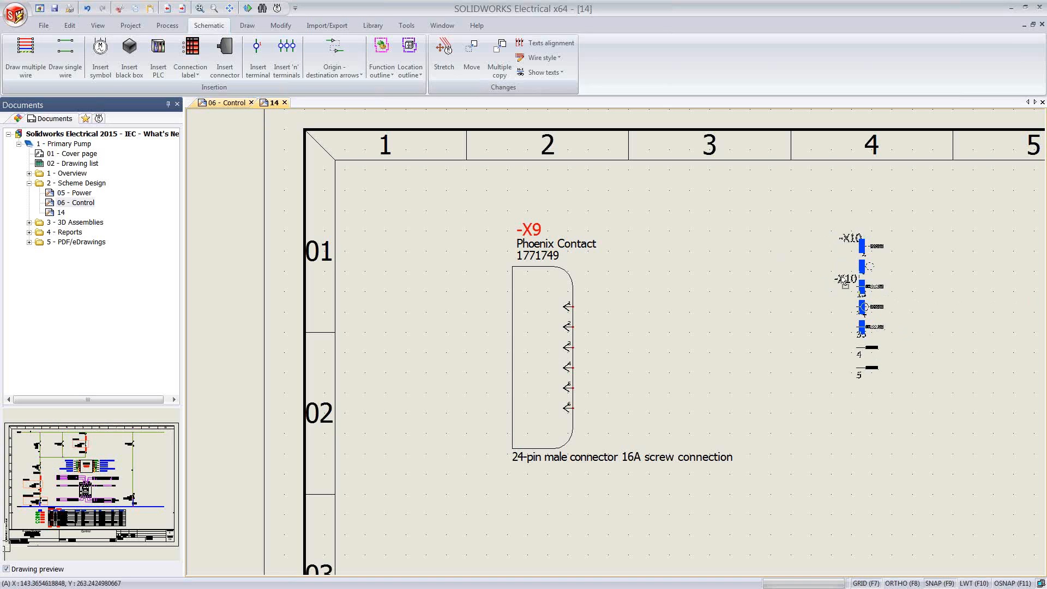
pyautogui.click(843, 285)
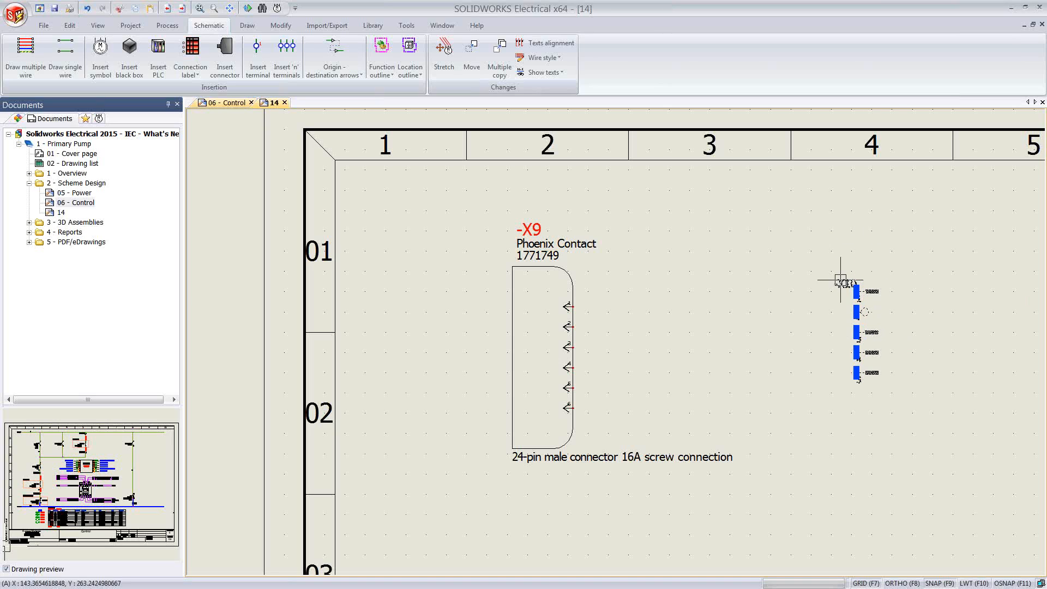
pyautogui.click(66, 52)
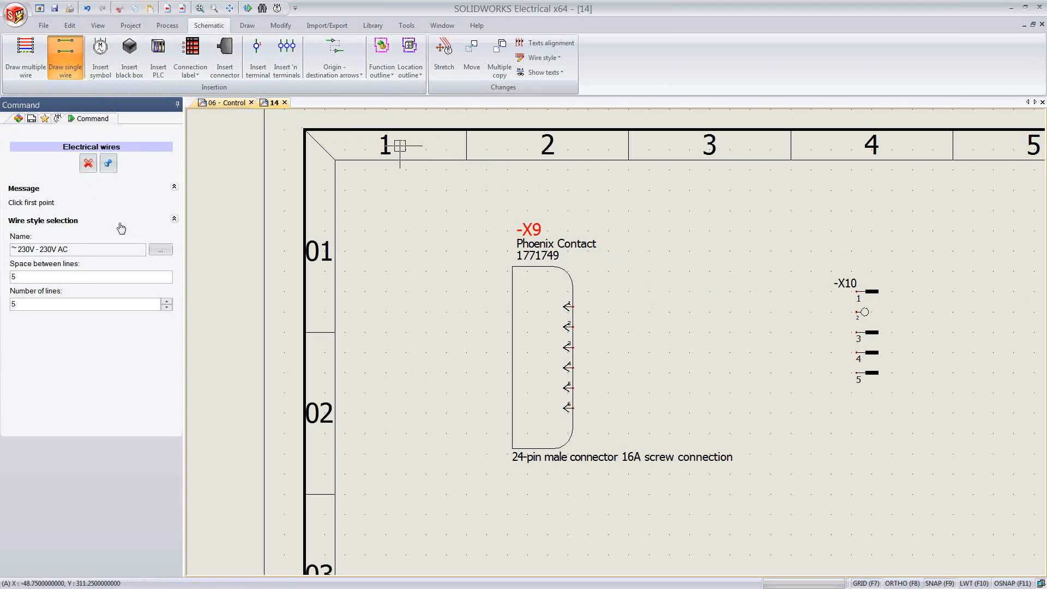
pyautogui.click(573, 307)
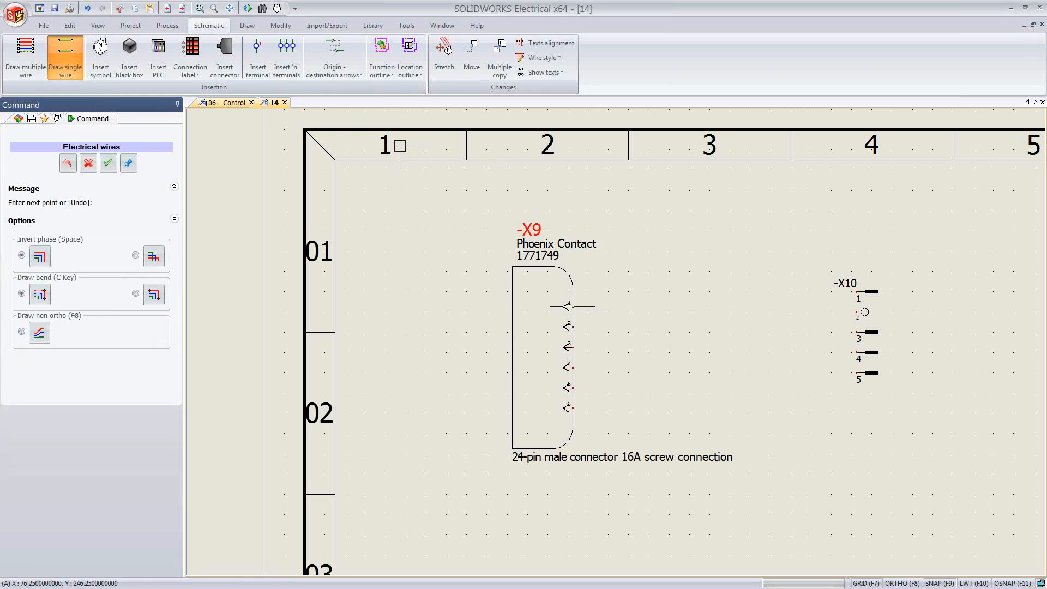
pyautogui.click(811, 317)
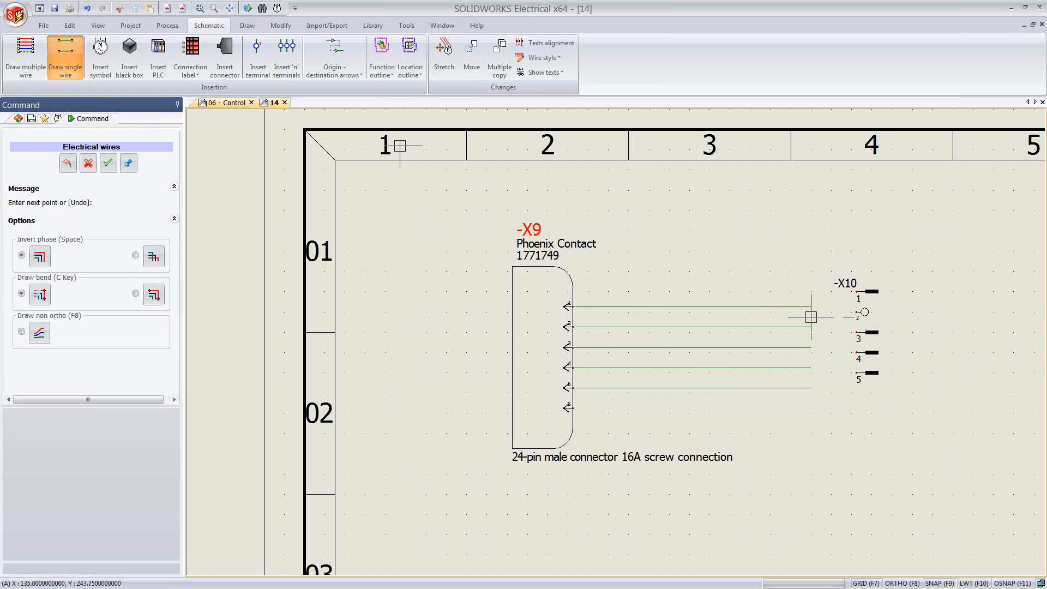
pyautogui.press('Escape')
# Step: Move all X10 pin symbols down to line up with pins 1 to 5 of connector X9
pyautogui.click(811, 254)
pyautogui.click(907, 426)
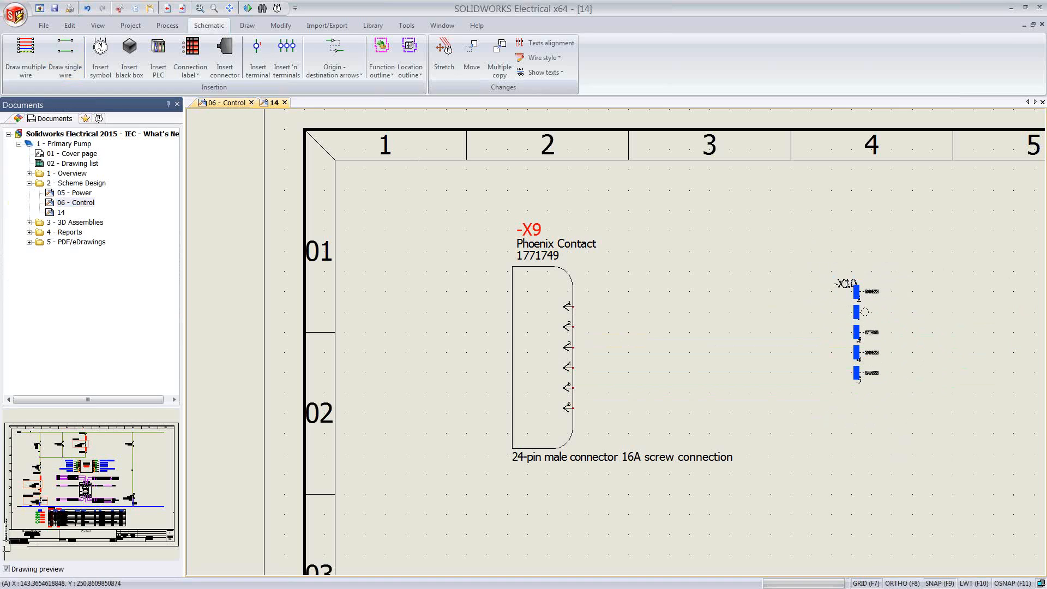
pyautogui.press('Escape')
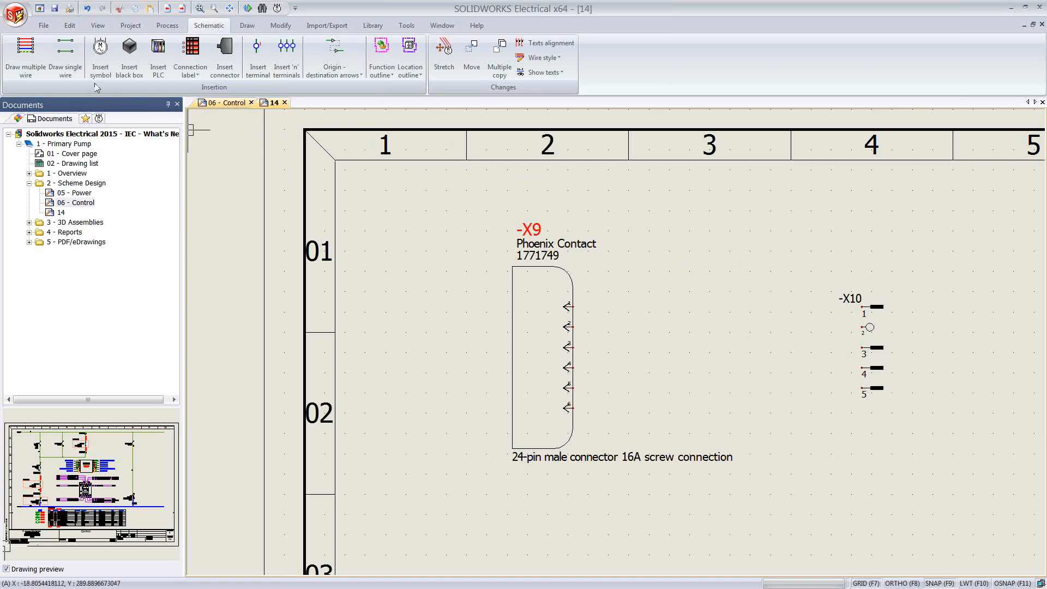
# Step: Draw five 230V AC wires with a spacing of 5 from X9 pins 1 to 5 to the X10 pins
pyautogui.click(64, 56)
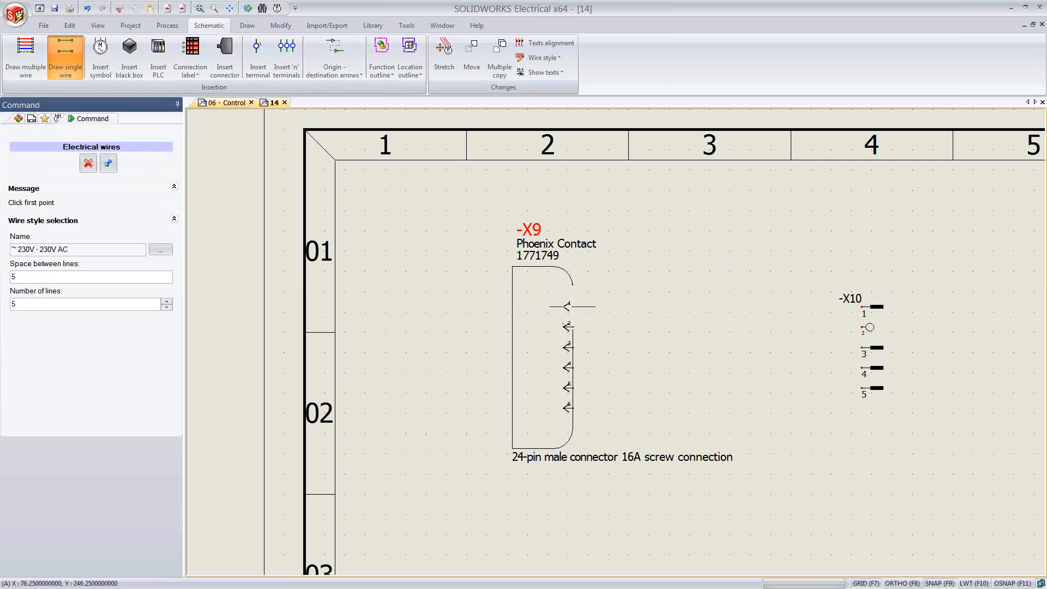
pyautogui.click(568, 306)
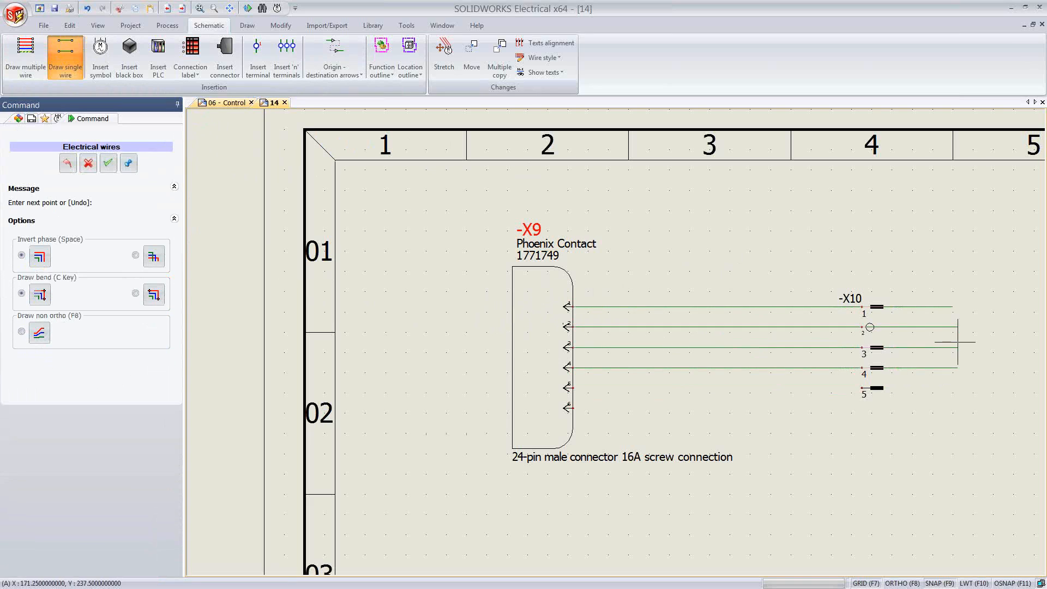
pyautogui.click(974, 454)
pyautogui.rightClick(973, 454)
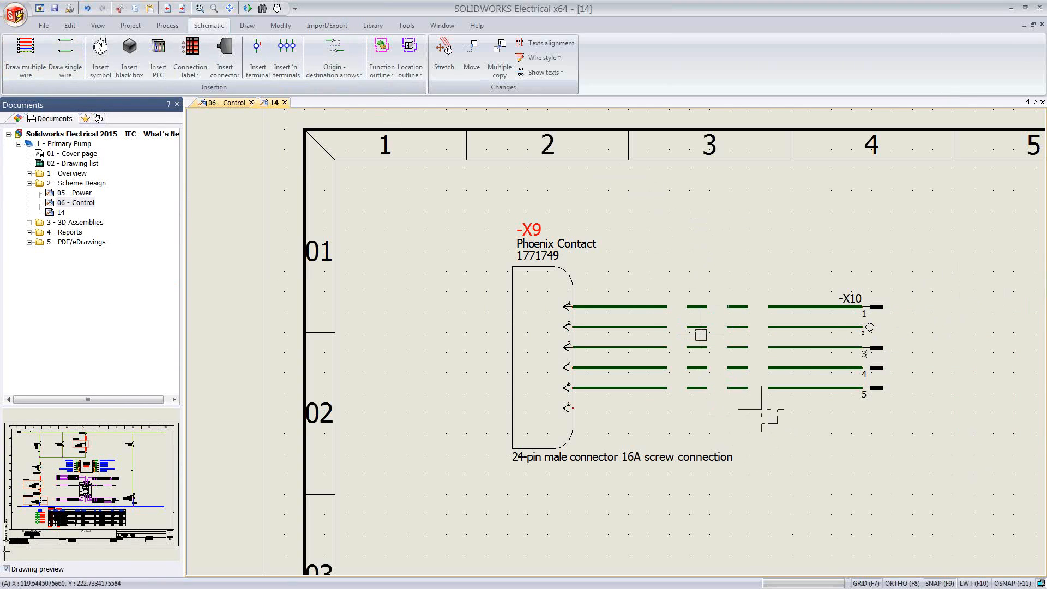
# Step: Edit the wire style of the five X9 to X10 wires and set its wire color to Brown
pyautogui.click(645, 276)
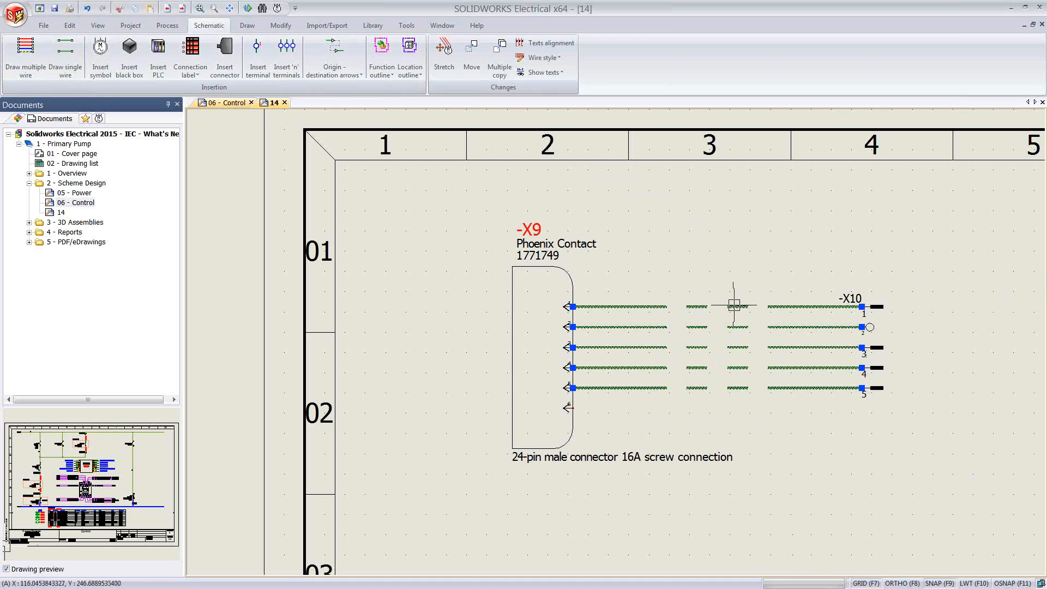
pyautogui.rightClick(735, 304)
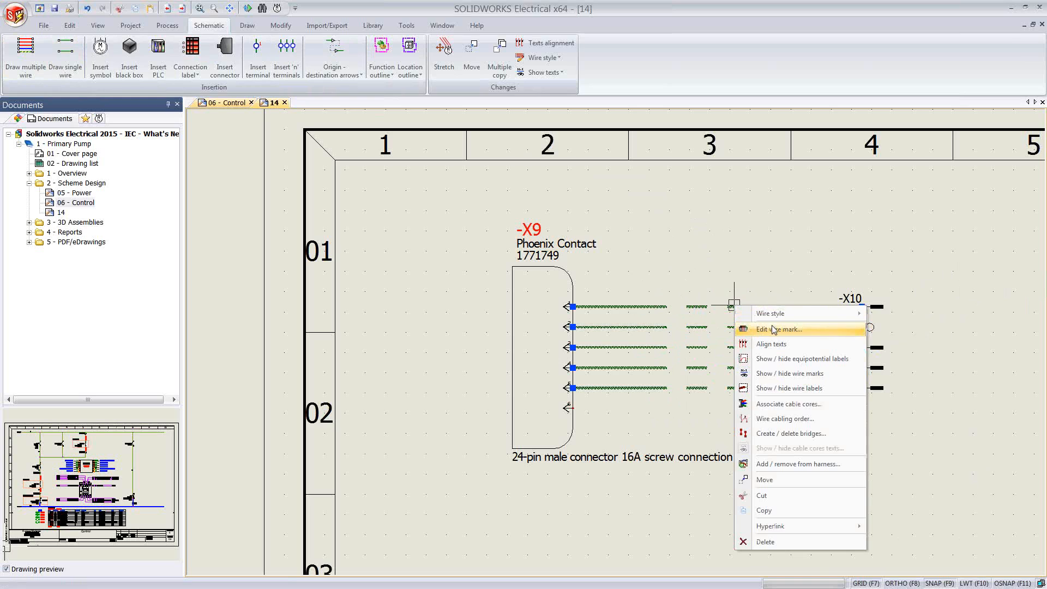
pyautogui.moveTo(775, 313)
pyautogui.click(895, 314)
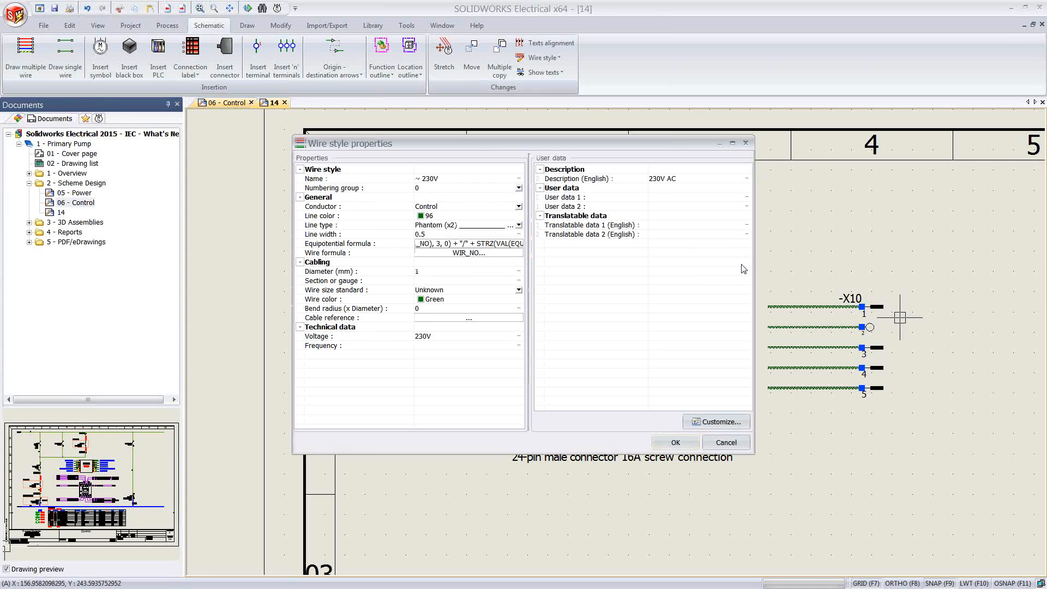
pyautogui.moveTo(601, 144); pyautogui.dragTo(580, 121)
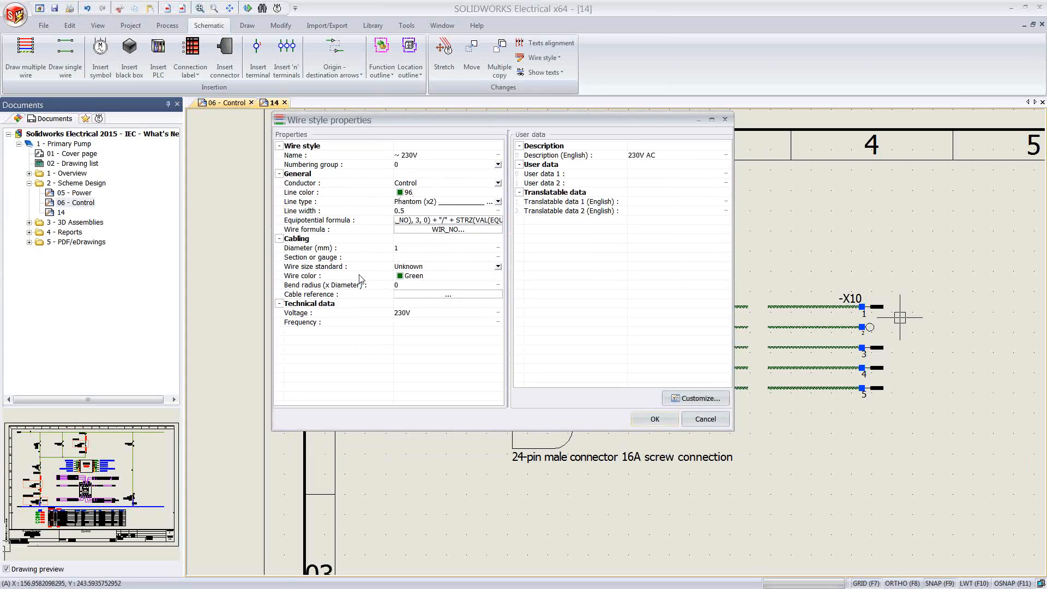
pyautogui.click(443, 280)
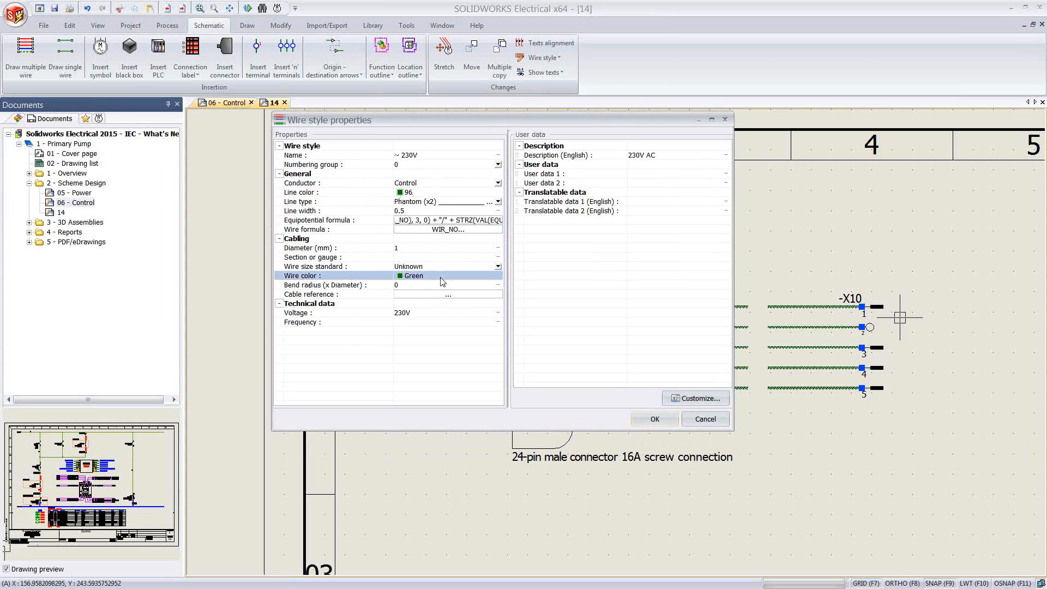
pyautogui.doubleClick(390, 279)
pyautogui.click(620, 264)
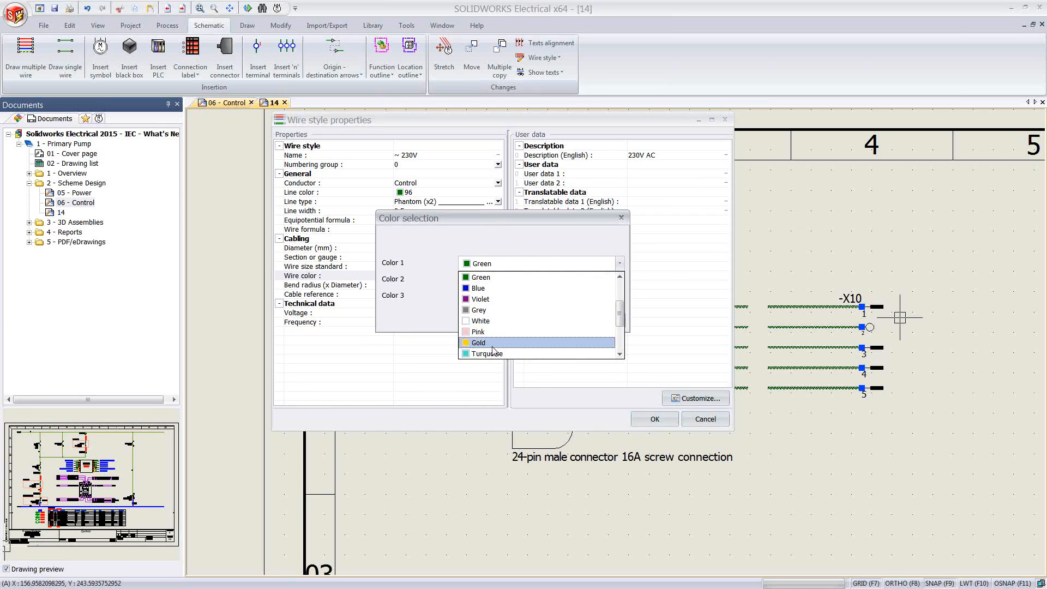
pyautogui.scroll(2, 477, 327)
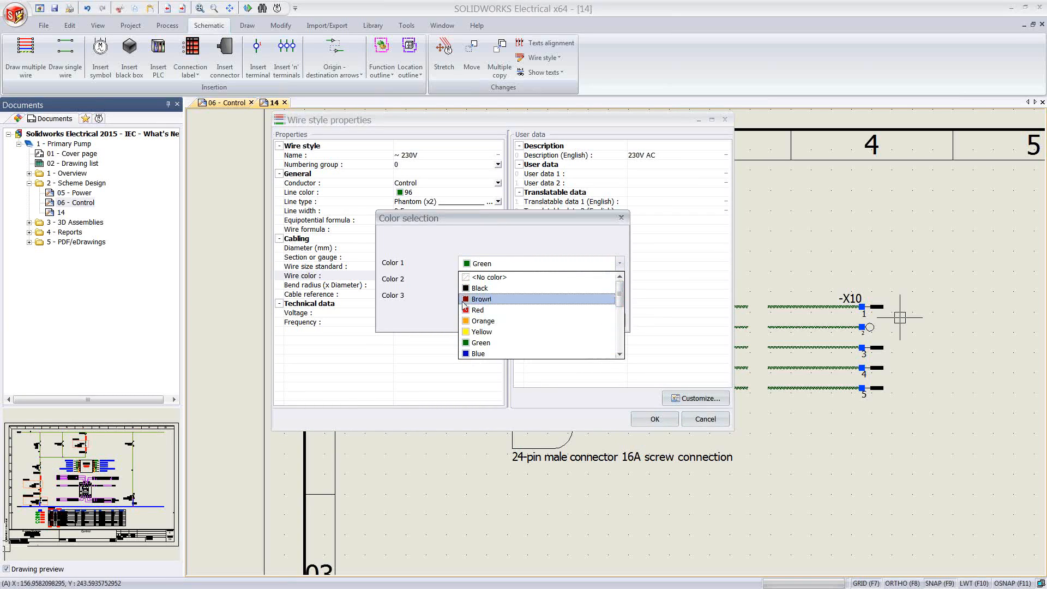
pyautogui.click(465, 300)
pyautogui.click(601, 321)
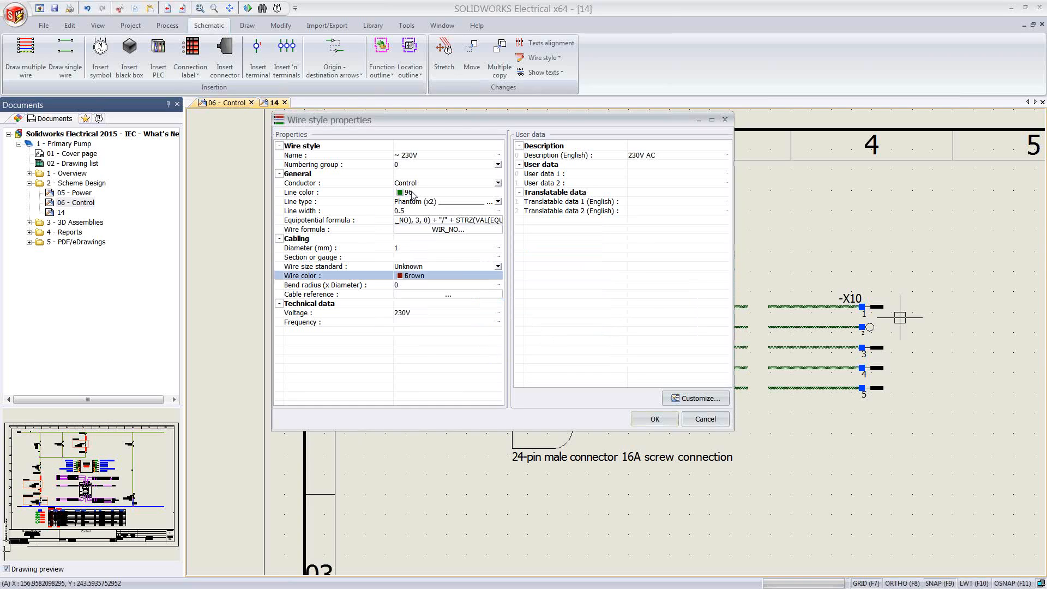
# Step: Set the wire style's bend radius to 0.5 and leave the style without an associated cable reference
pyautogui.click(410, 286)
pyautogui.click(410, 286)
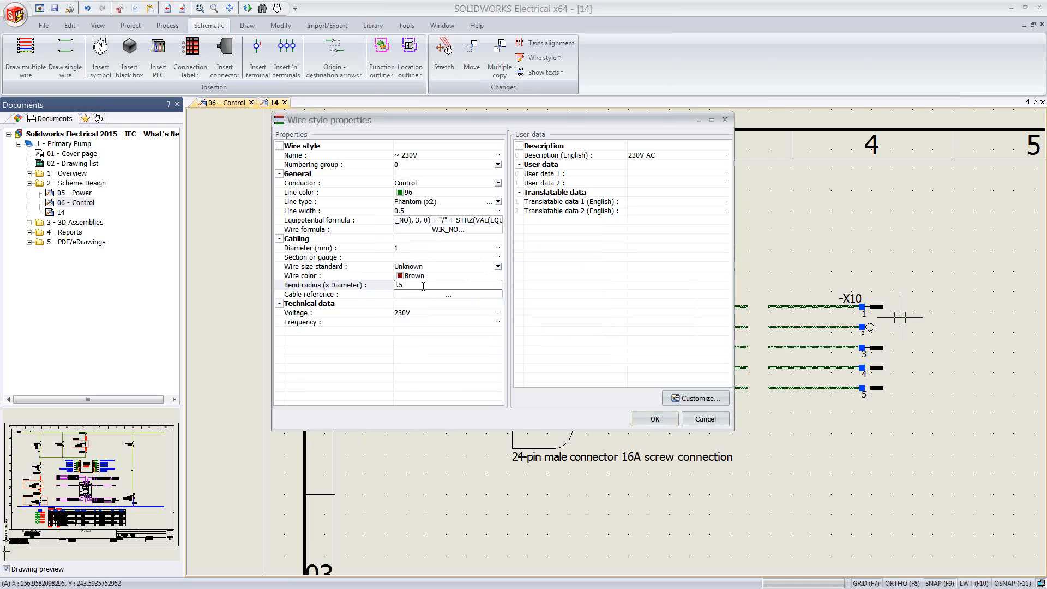
pyautogui.write('.5')
pyautogui.click(413, 297)
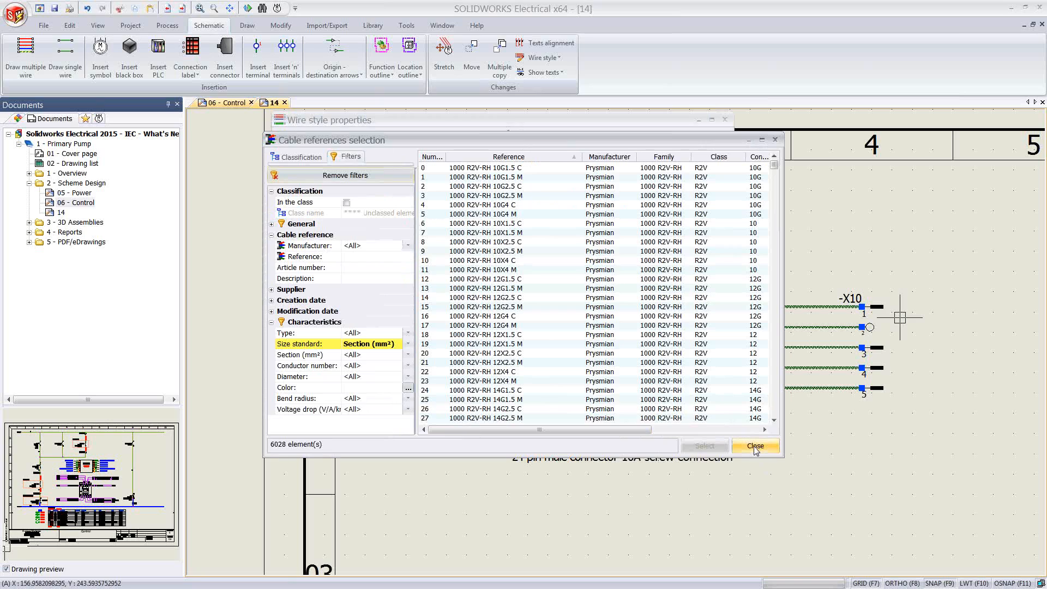
pyautogui.click(755, 447)
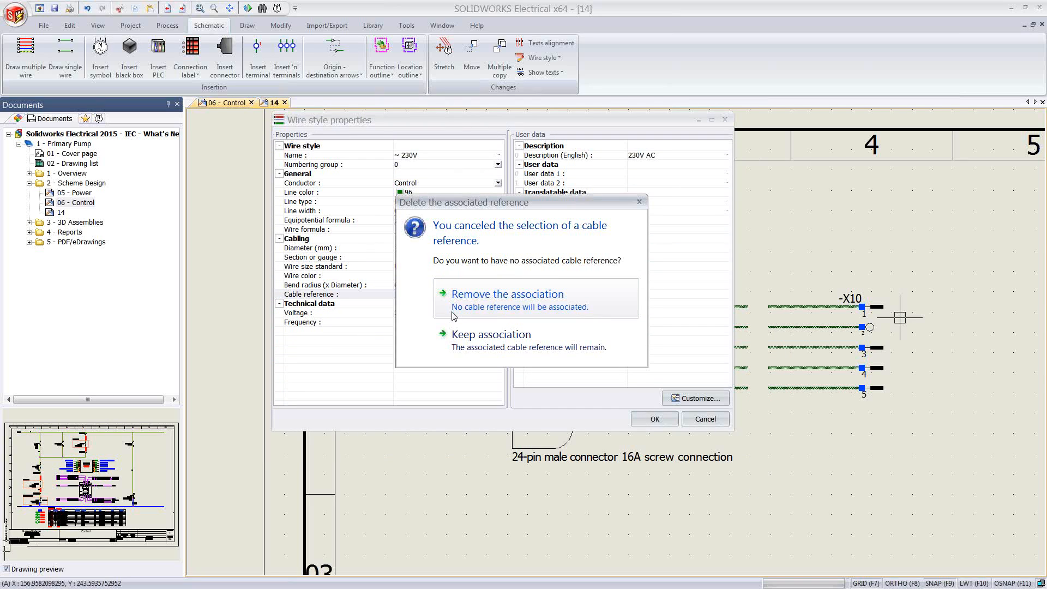
pyautogui.click(468, 303)
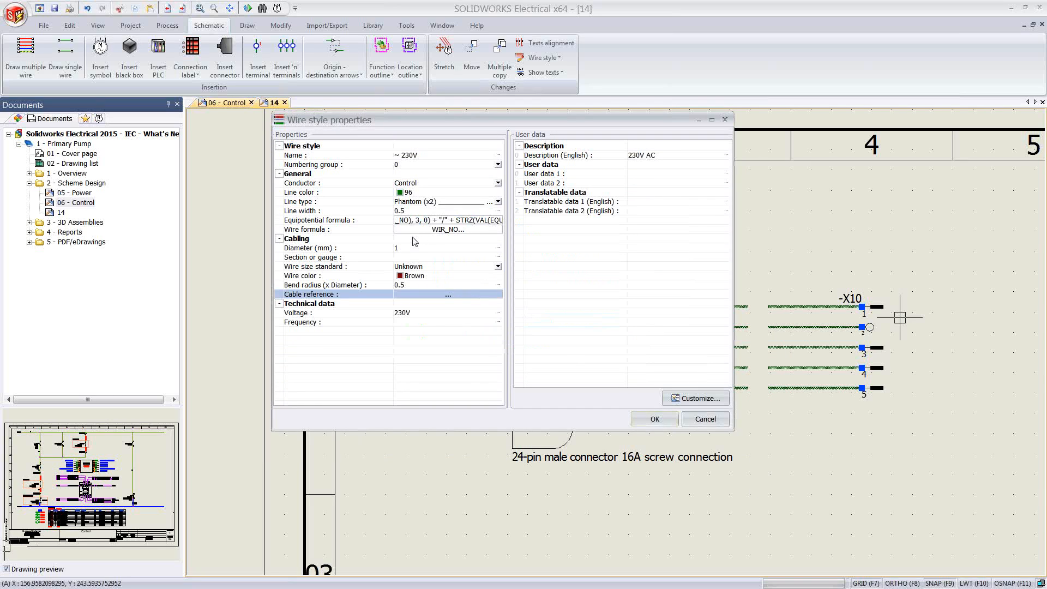
# Step: Replace the wire style's equipotential formula with the recent formula LOC_TAG +"-"+EQU_NO+" " + EQU_COL+" " + EQU_SEC + EQU_SIZE and accept the style properties
pyautogui.doubleClick(404, 222)
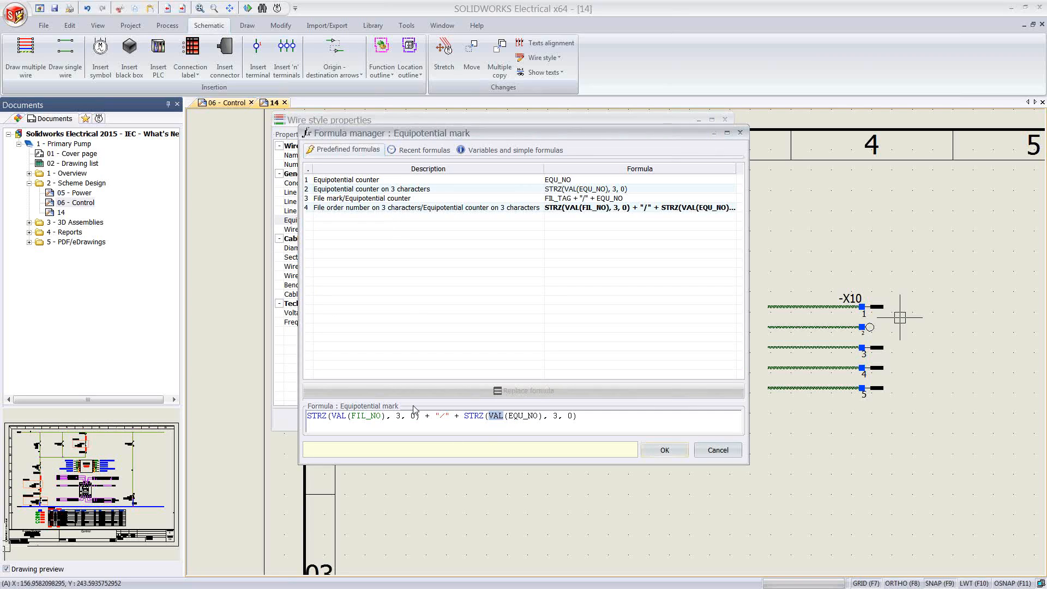
pyautogui.click(424, 150)
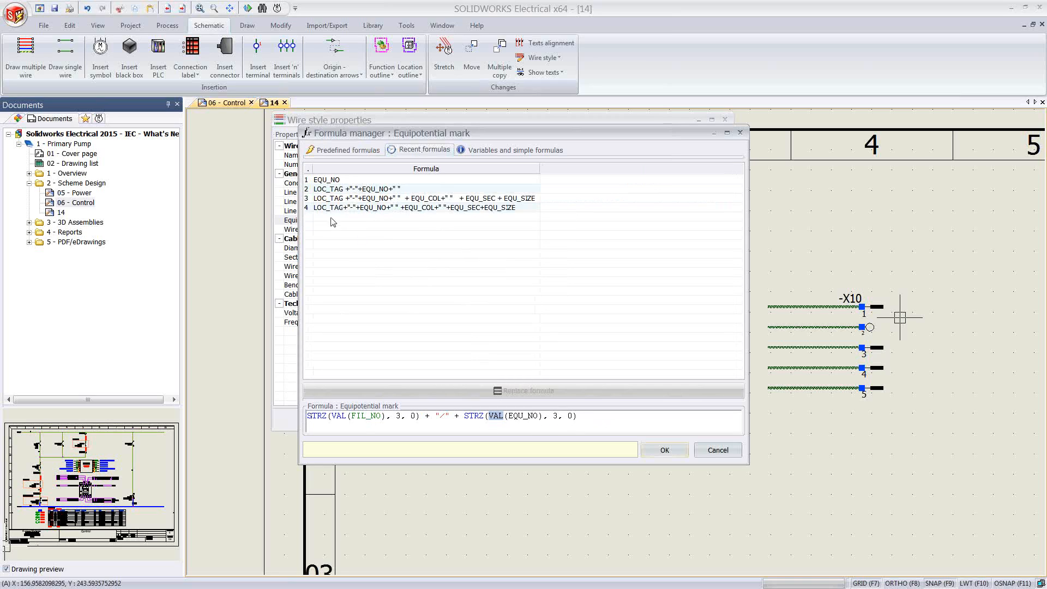
pyautogui.click(339, 201)
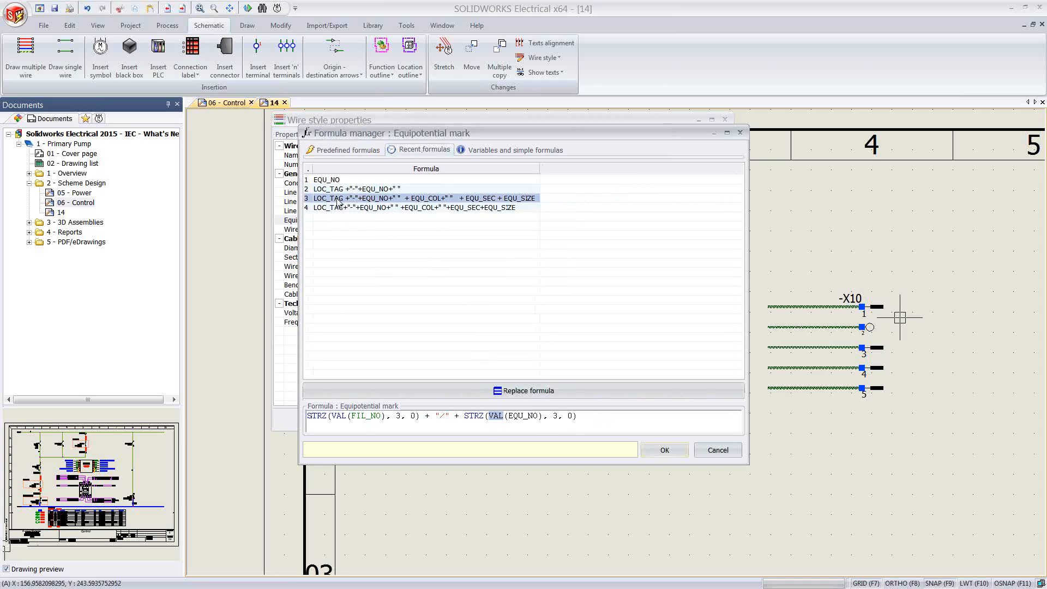
pyautogui.click(527, 390)
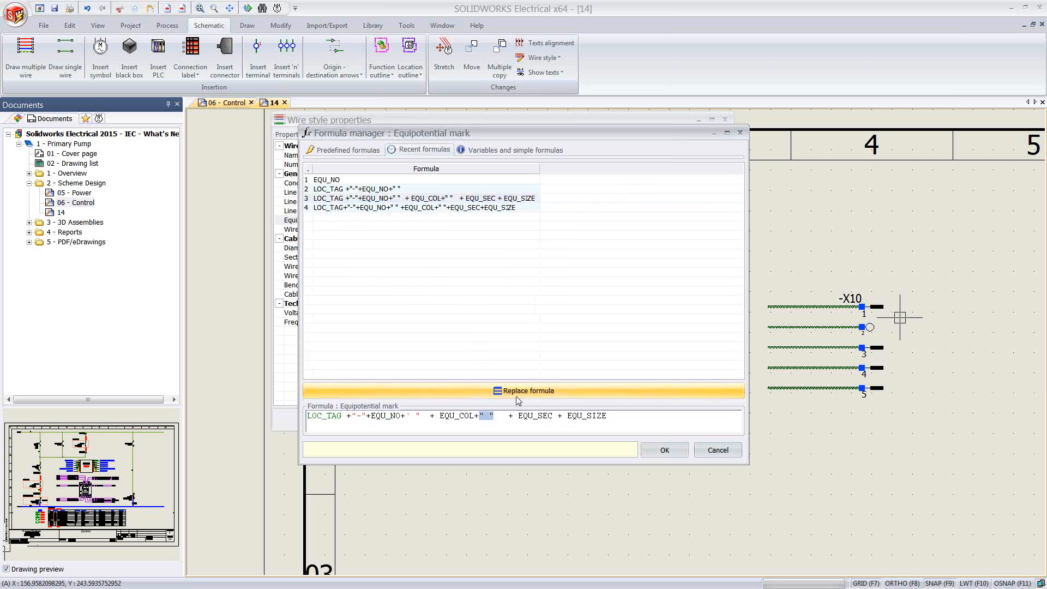
pyautogui.click(502, 150)
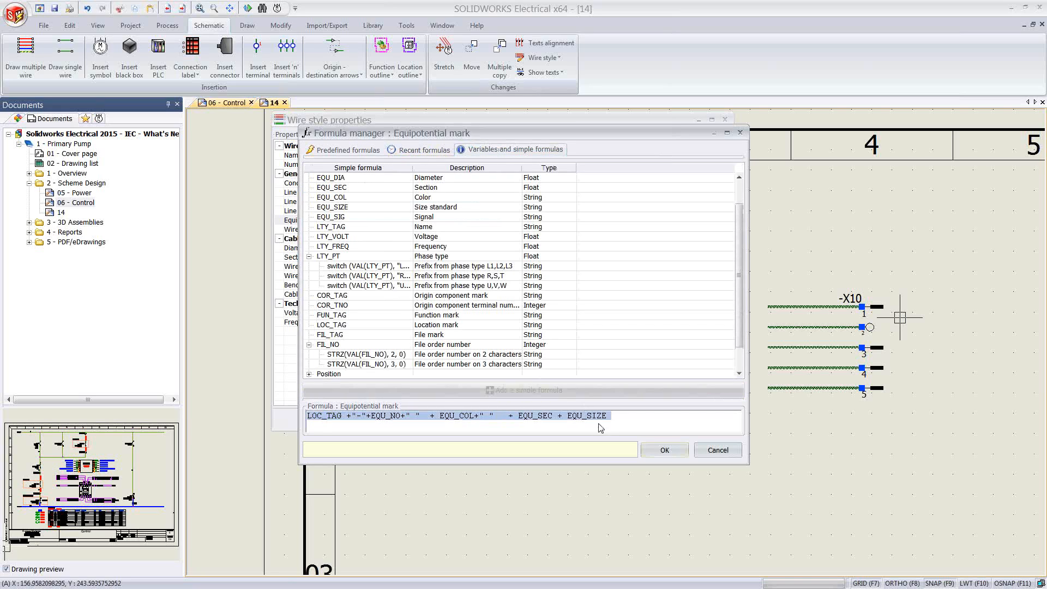
pyautogui.click(664, 450)
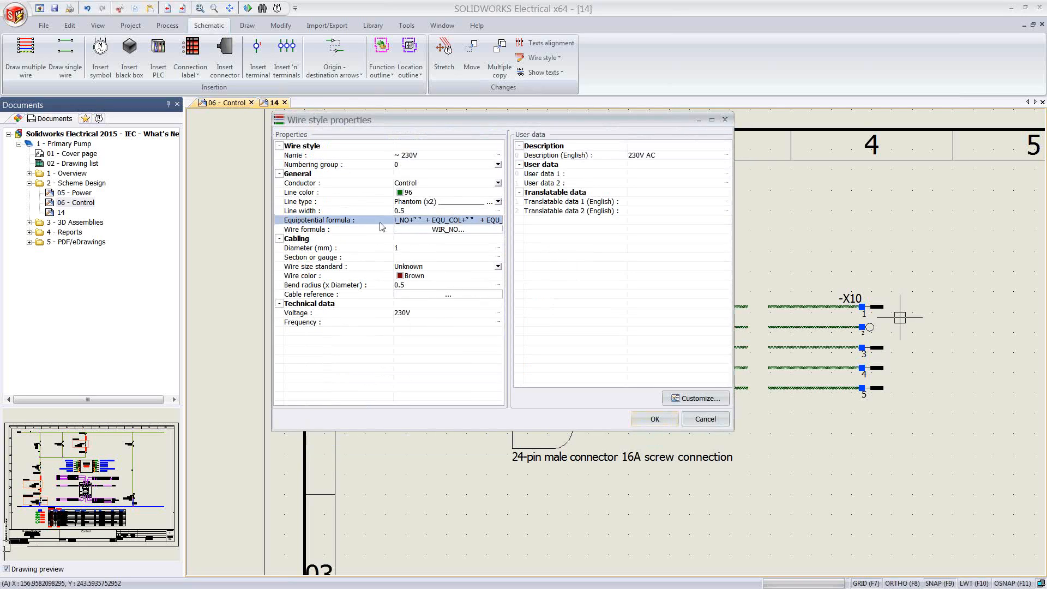
pyautogui.click(654, 420)
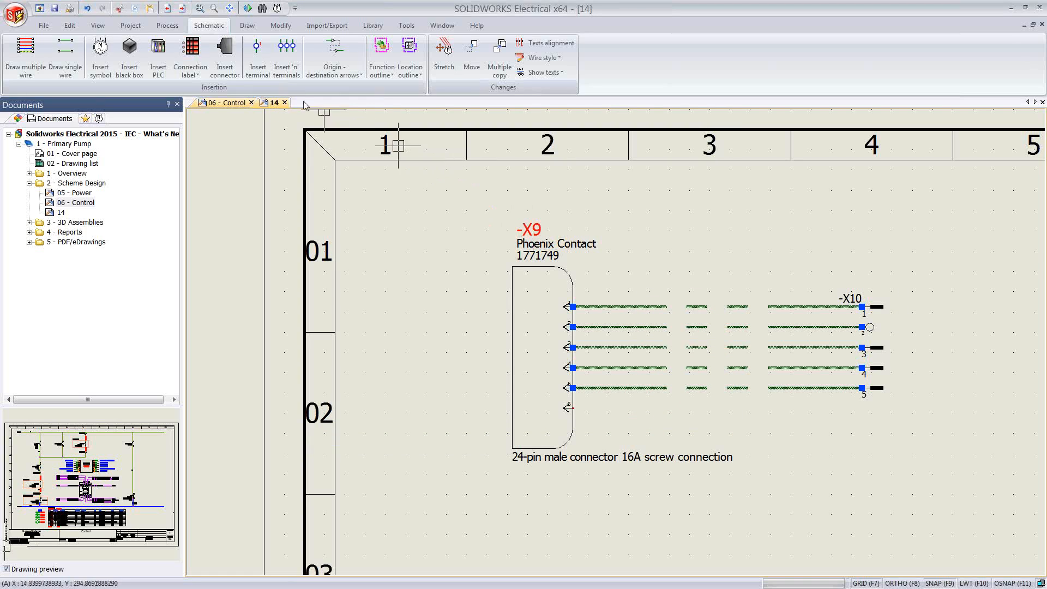
# Step: Number the new wires between connectors X9 and X10
pyautogui.click(167, 25)
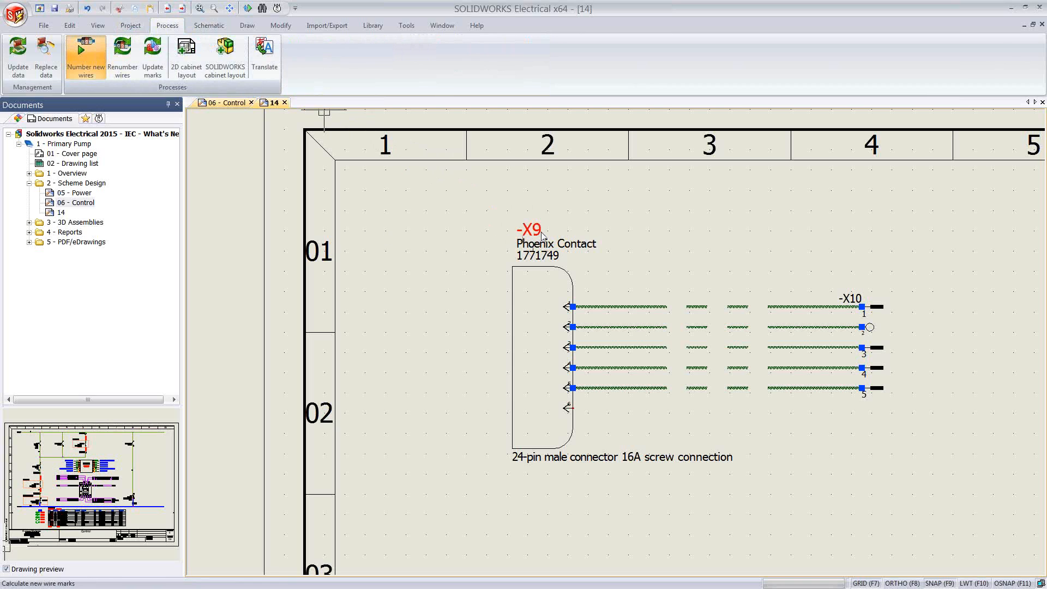
pyautogui.click(498, 332)
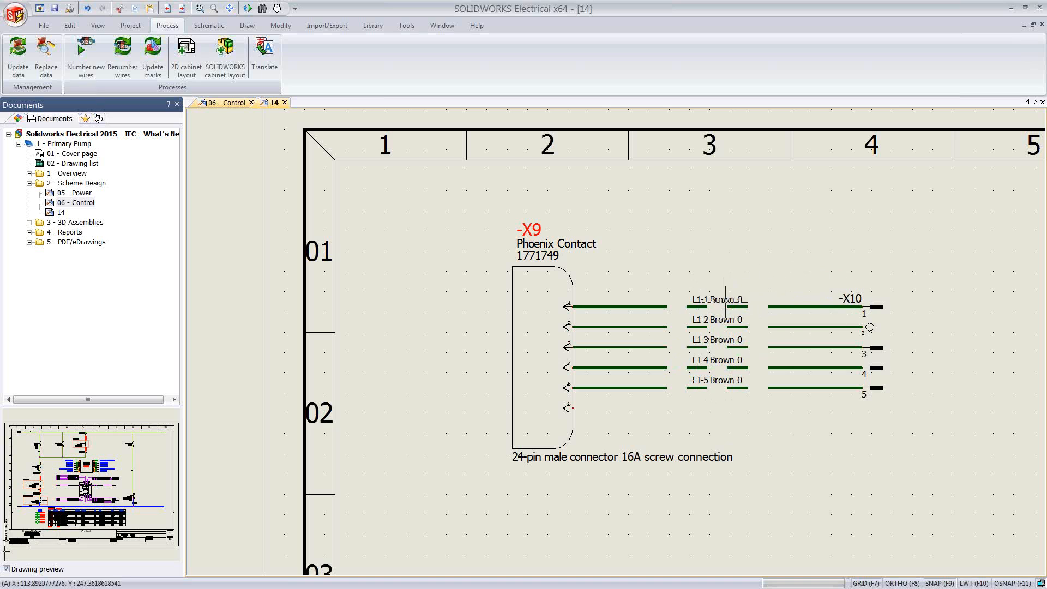
# Step: Draw a location outline around the X10 pins, assign L1 - Main electrical closet, and change the location of the enclosed components
pyautogui.moveTo(825, 290); pyautogui.dragTo(943, 431)
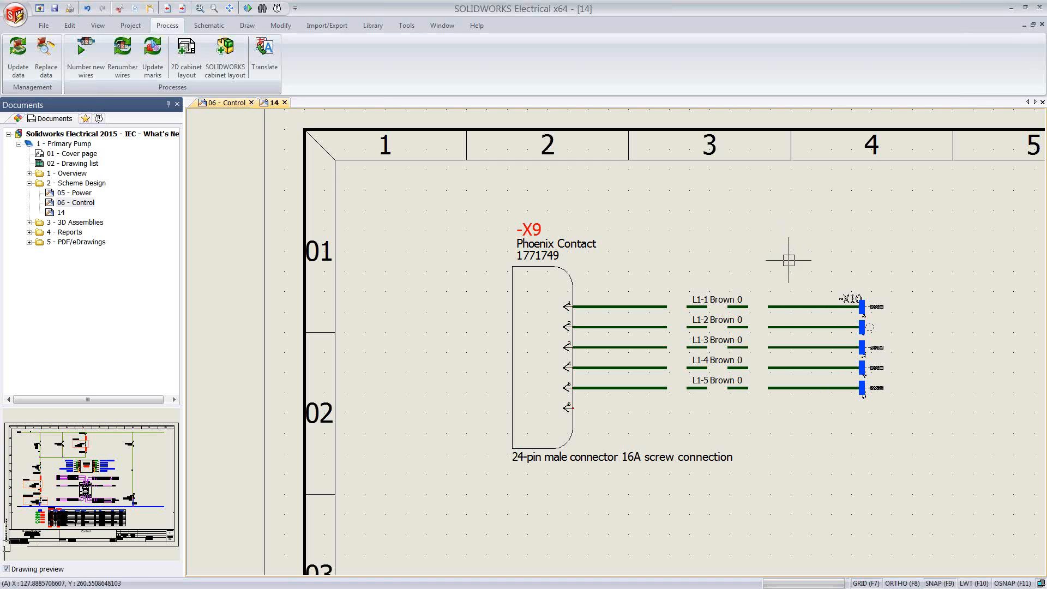
pyautogui.click(130, 27)
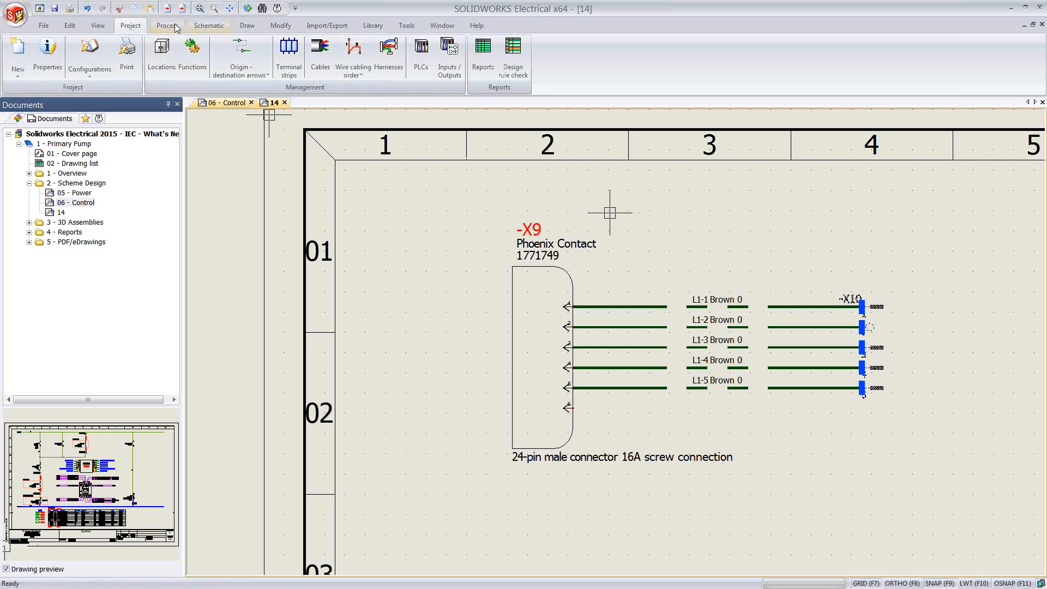
pyautogui.click(209, 26)
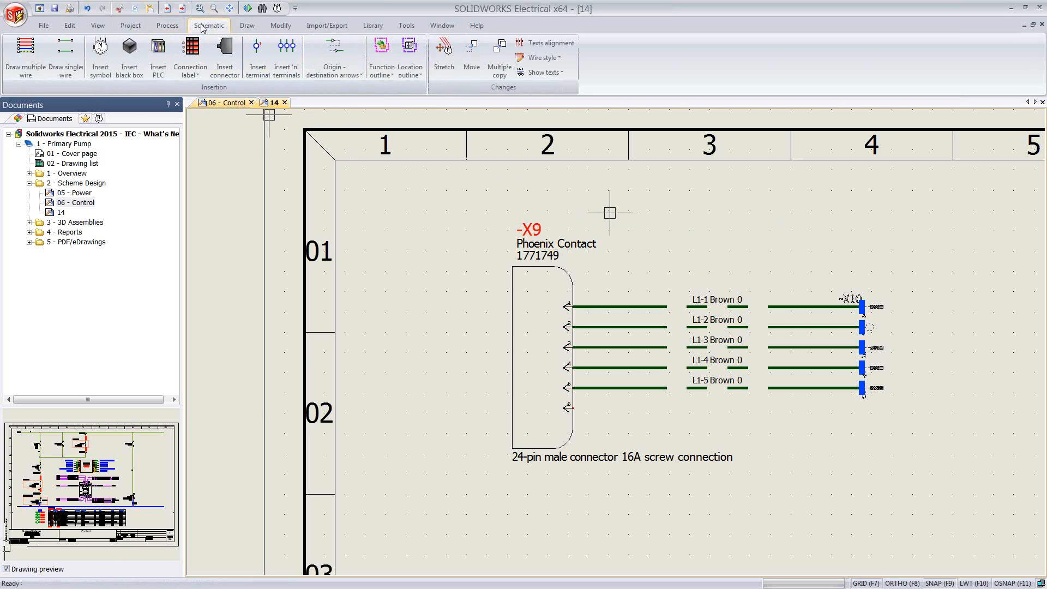
pyautogui.click(408, 56)
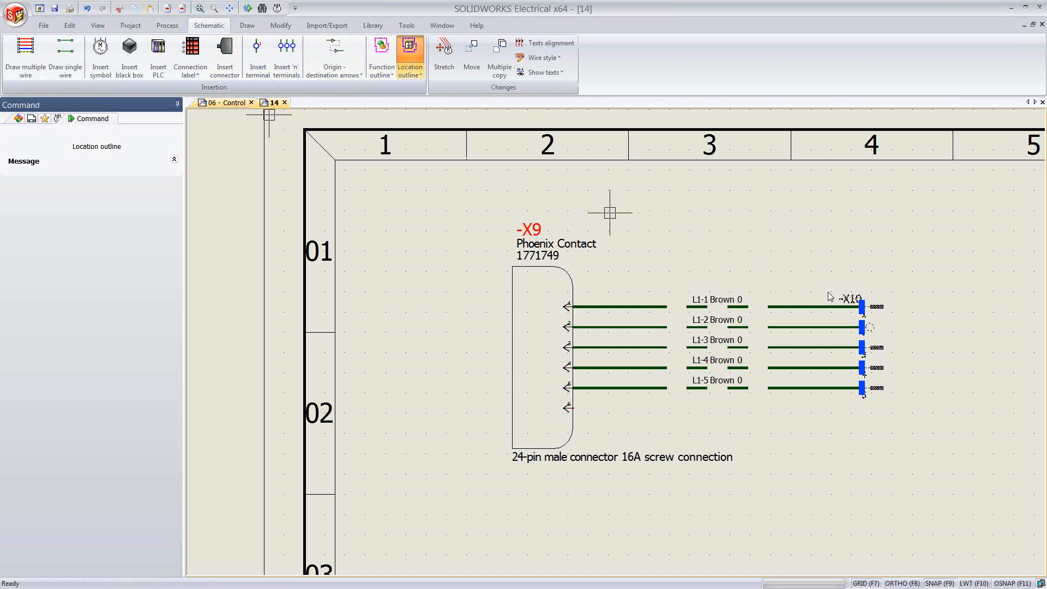
pyautogui.click(821, 256)
pyautogui.click(958, 418)
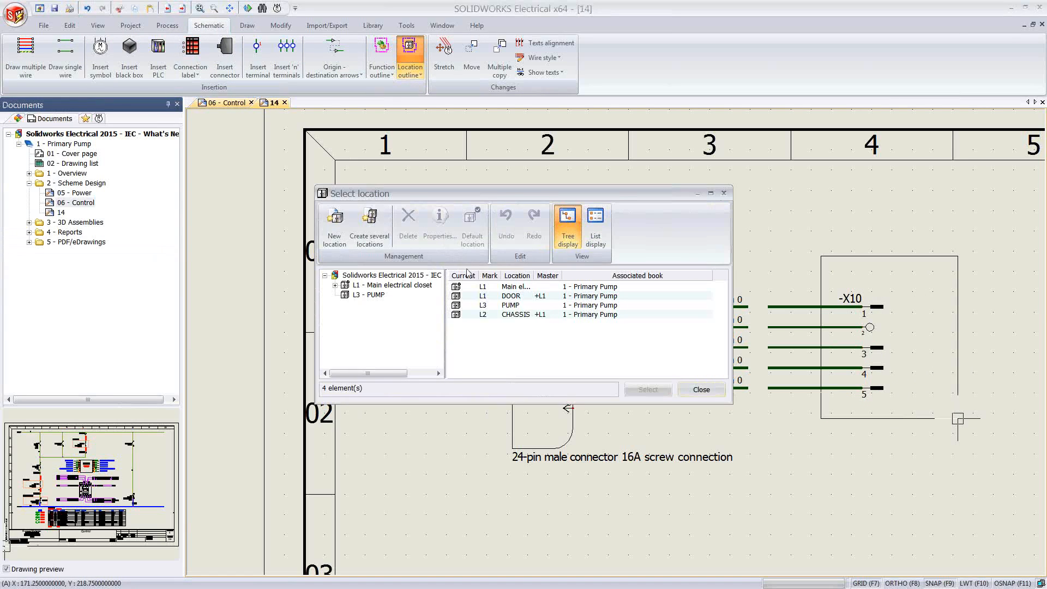
pyautogui.click(497, 287)
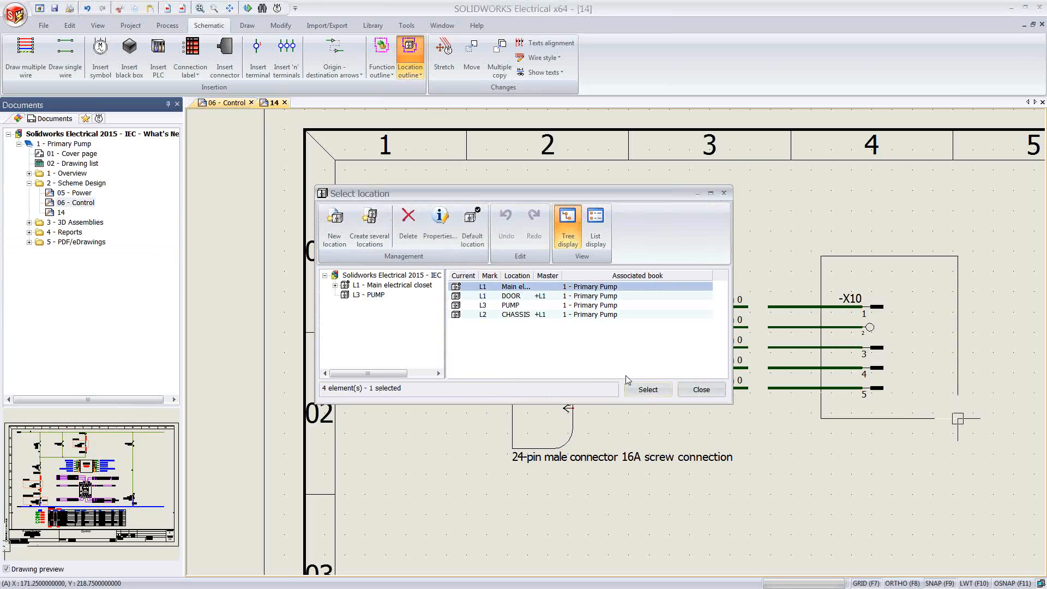
pyautogui.click(644, 391)
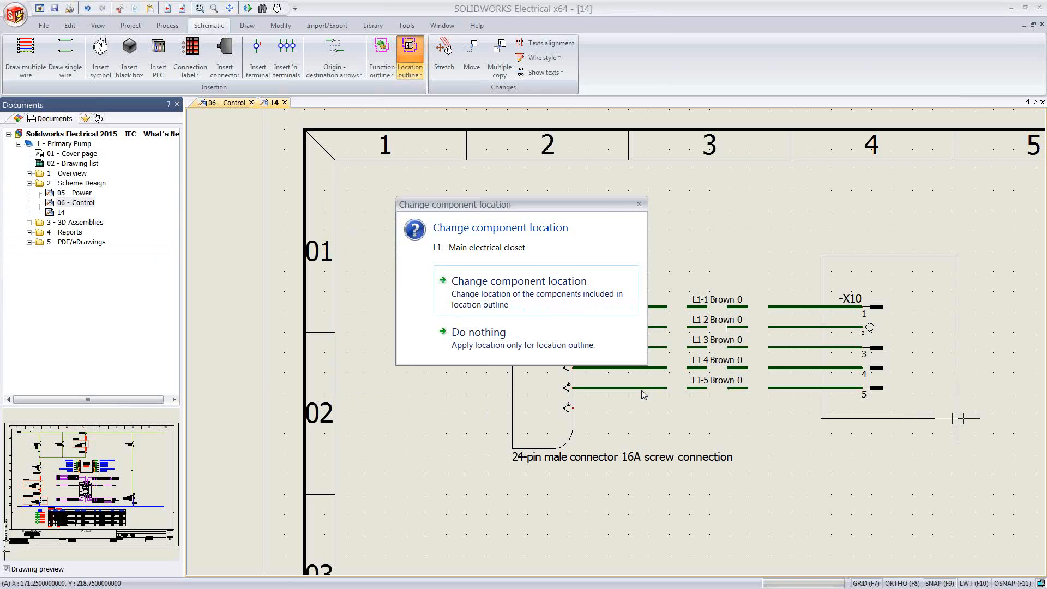
pyautogui.click(483, 283)
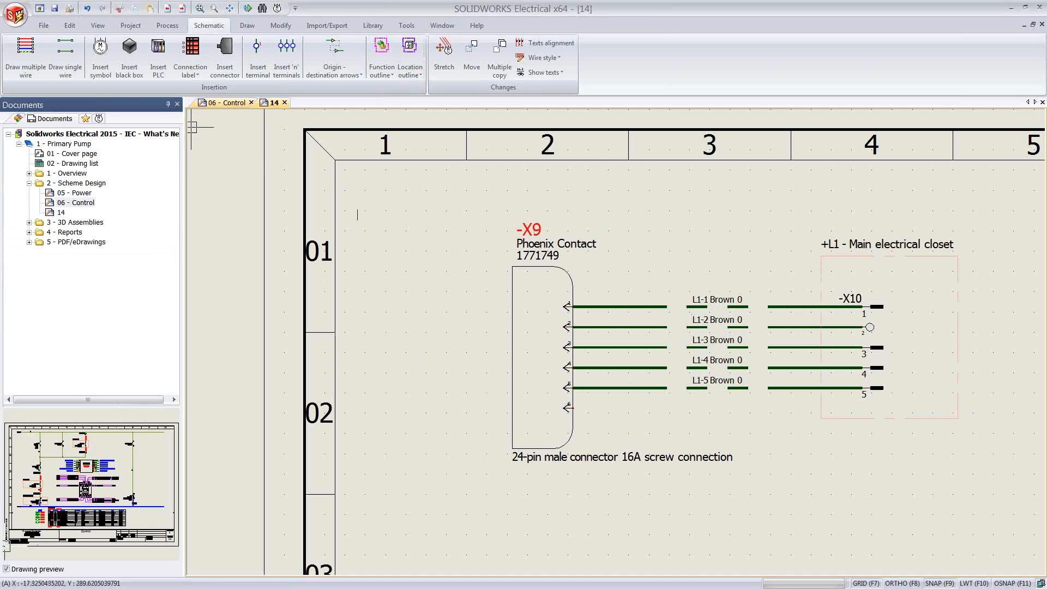
# Step: Run a mark update for the whole project in Update marks mode and confirm the recalculation
pyautogui.click(167, 26)
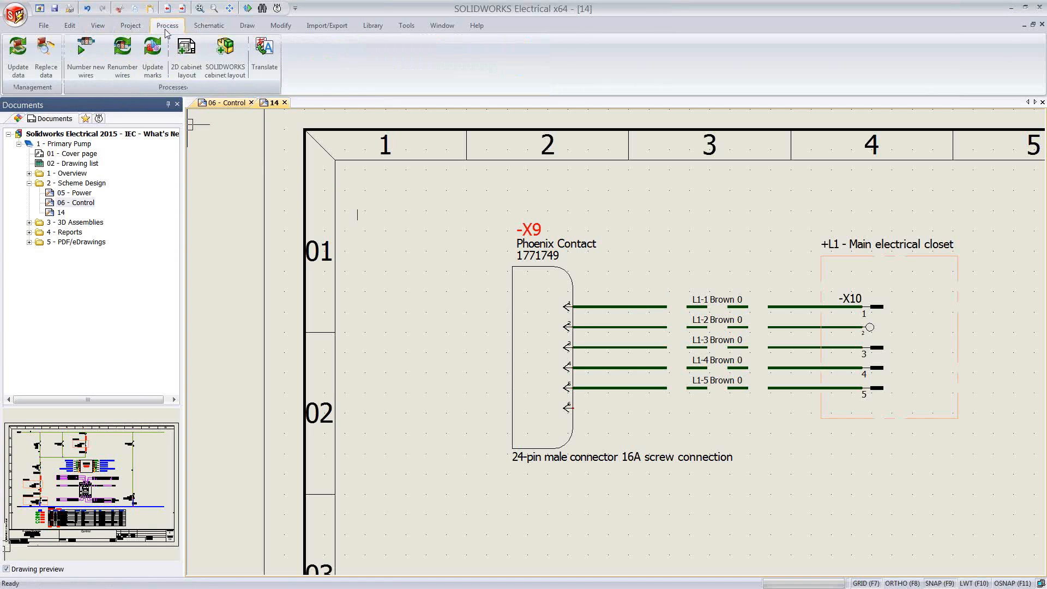
pyautogui.click(153, 48)
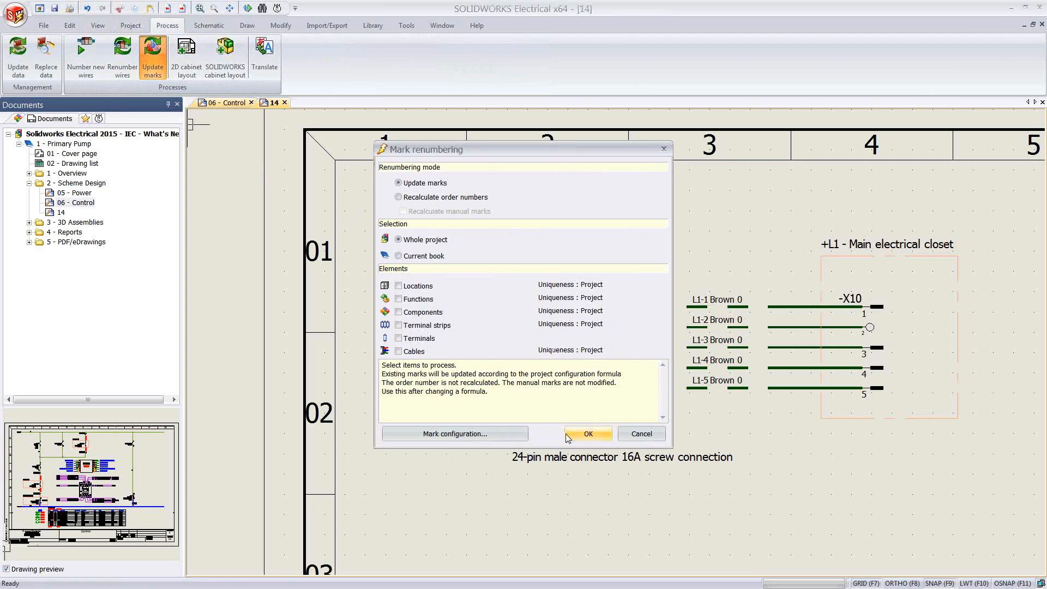
pyautogui.click(589, 434)
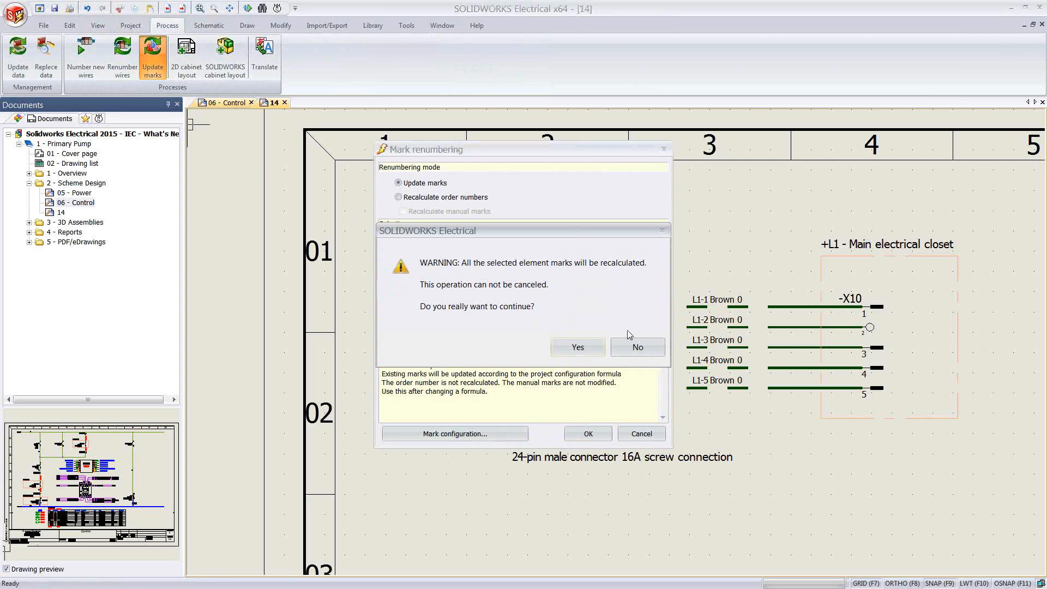
pyautogui.click(566, 349)
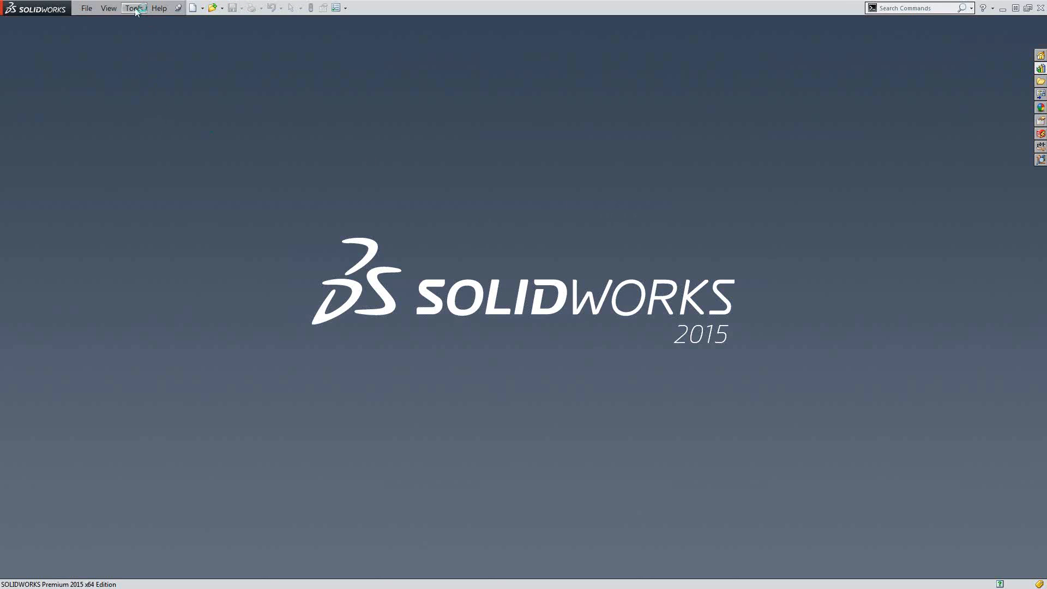
# Step: Open the project "Solidworks Electrical 2015 - IEC - What's New" from the SOLIDWORKS Electrical Projects Manager, accepting that it is in use
pyautogui.click(135, 8)
pyautogui.moveTo(164, 33)
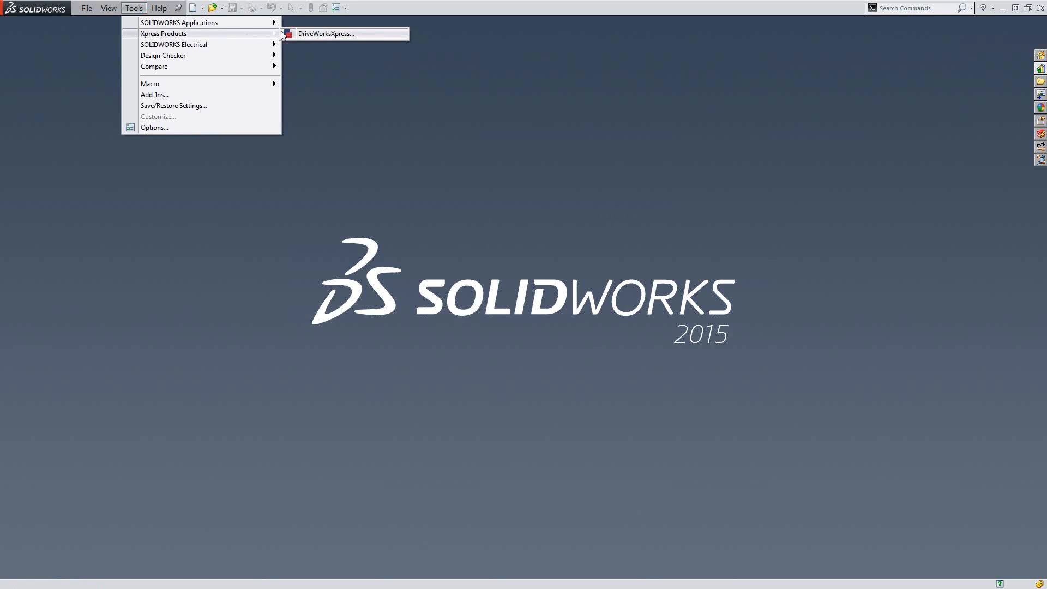
pyautogui.moveTo(218, 45)
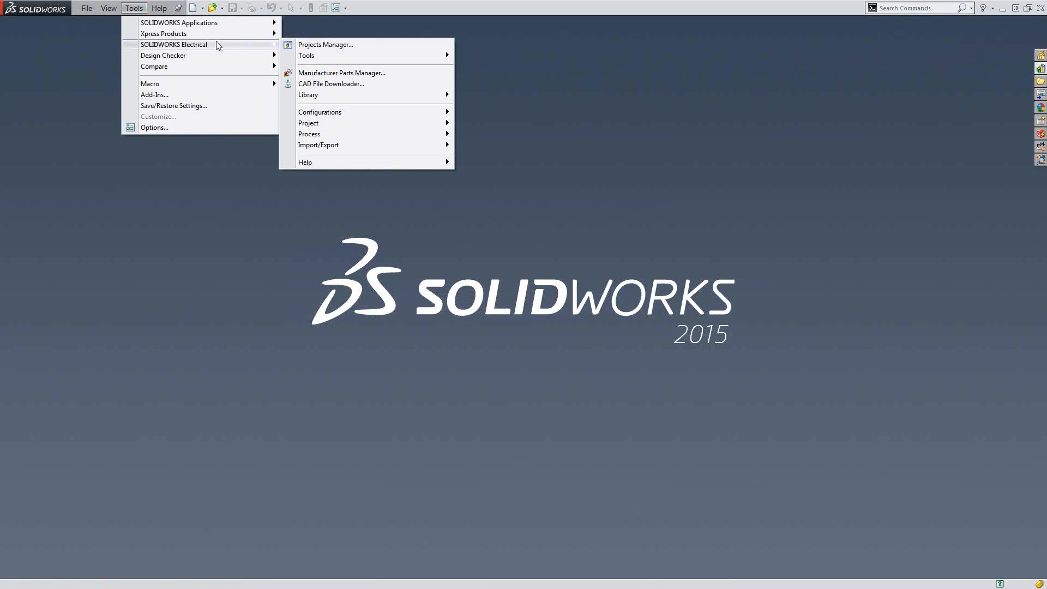
pyautogui.click(307, 44)
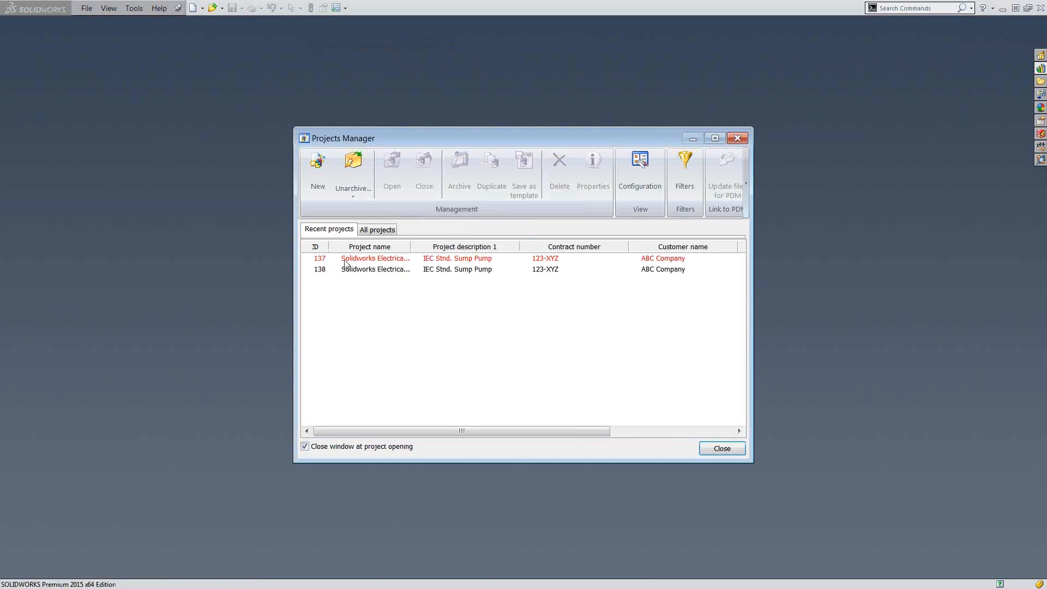
pyautogui.click(345, 261)
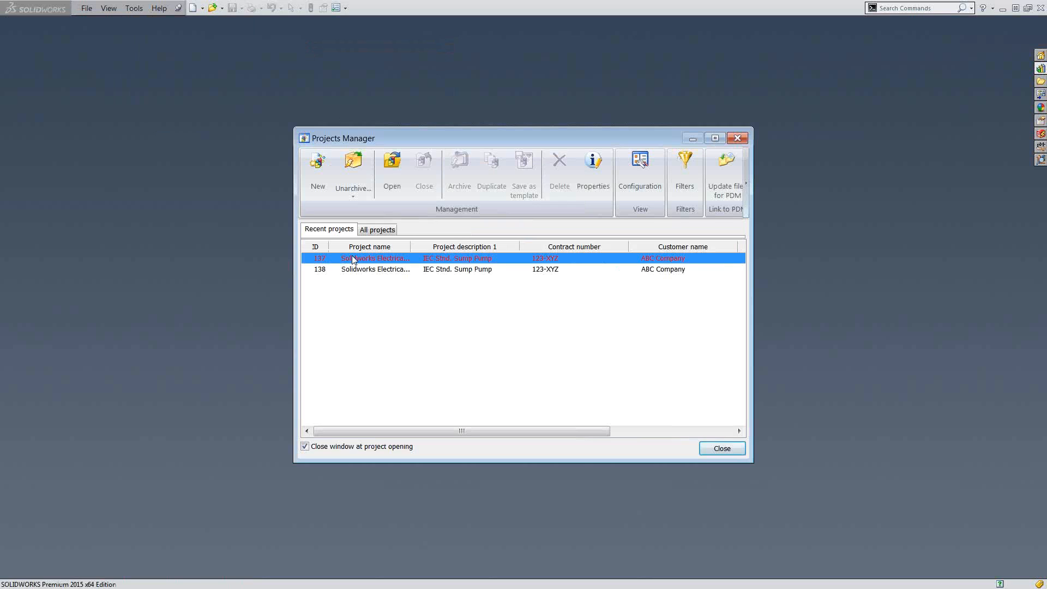
pyautogui.click(390, 173)
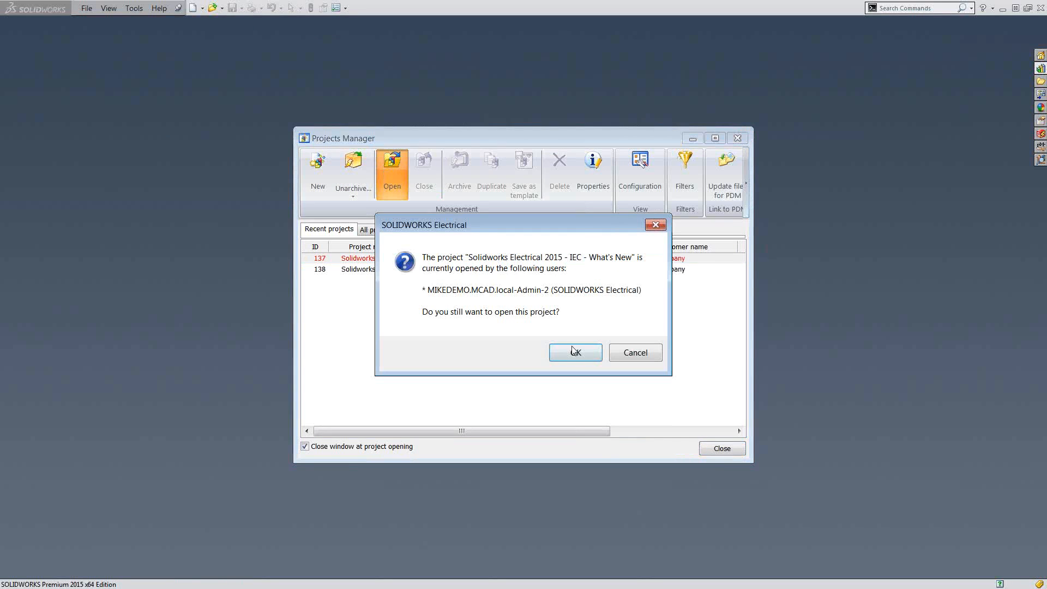
pyautogui.click(573, 352)
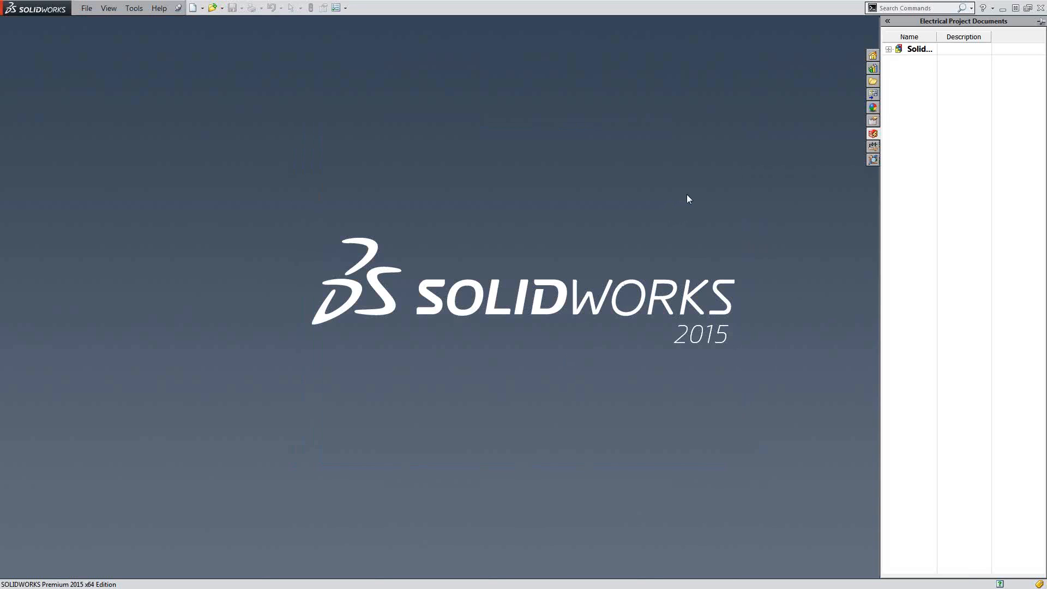
# Step: Open the Main Electrical assembly from the 3D assemblies folder of the Primary Pump book
pyautogui.click(889, 49)
pyautogui.click(899, 60)
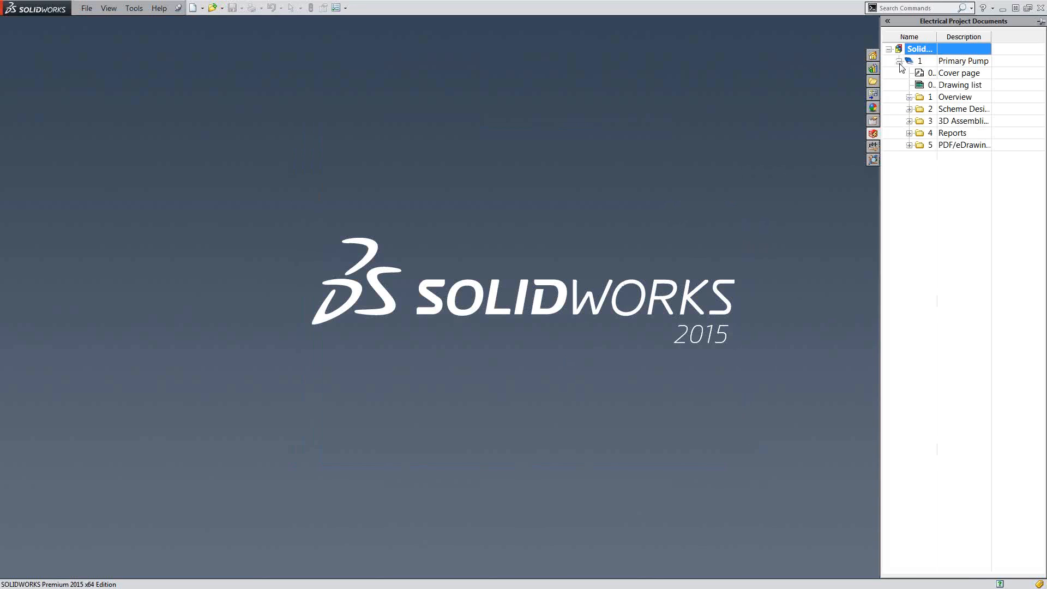
pyautogui.click(909, 121)
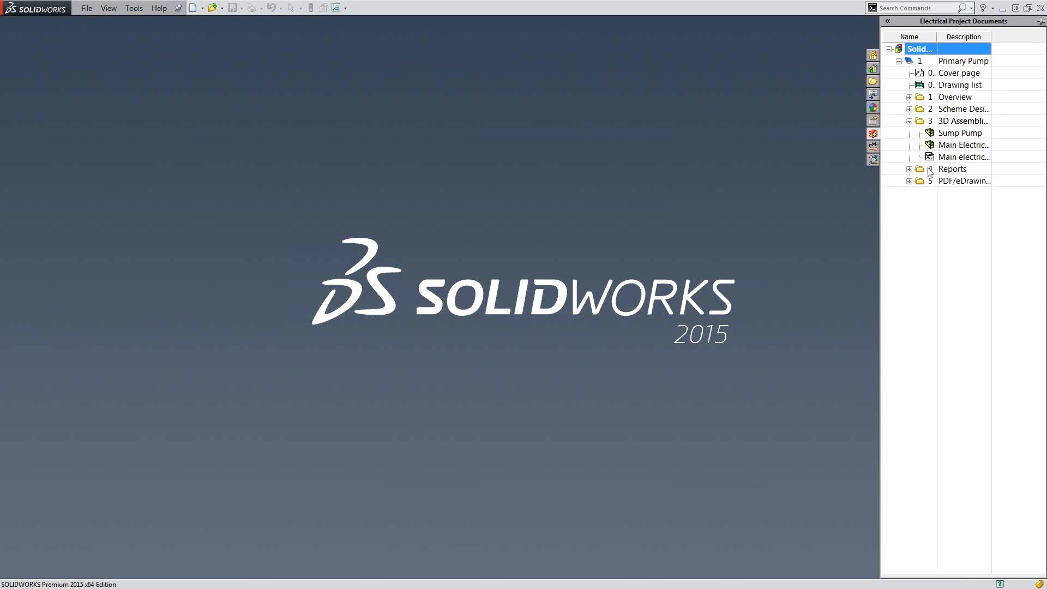
pyautogui.click(961, 146)
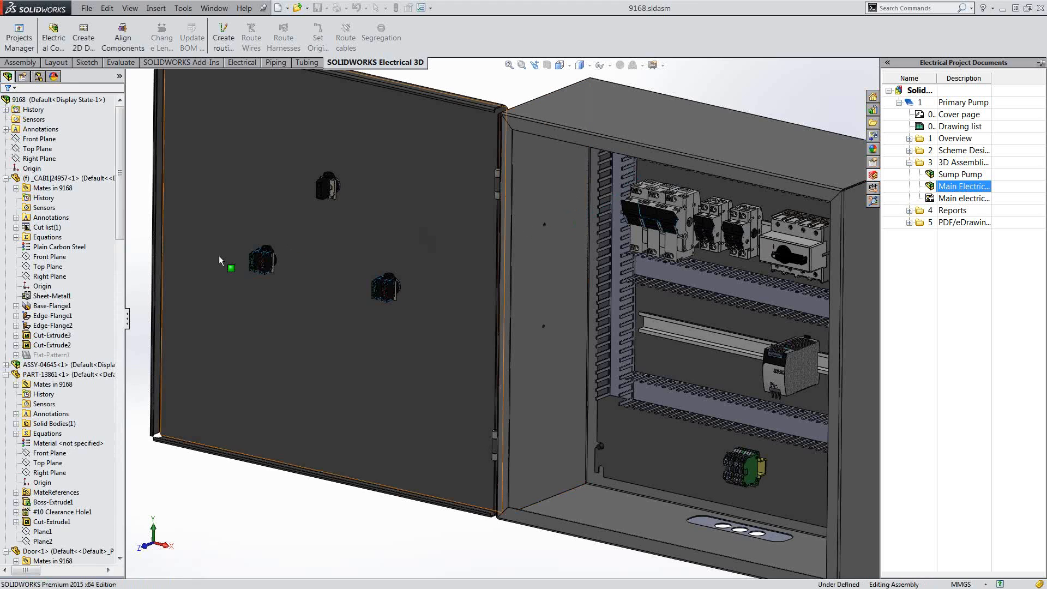
pyautogui.click(610, 306)
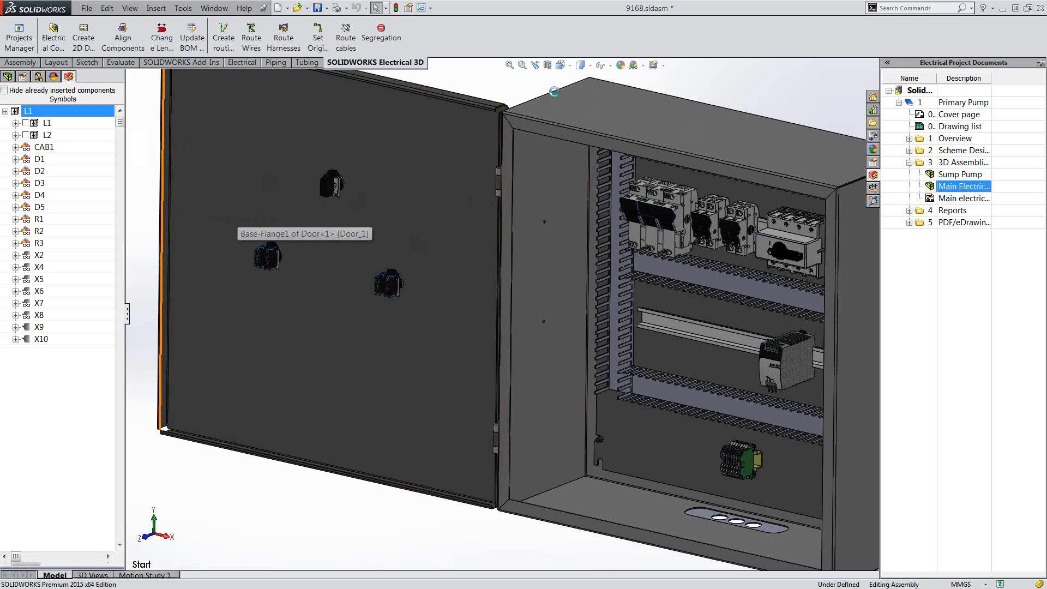
# Step: Route the wires of all components as 3DSketch routes with splines, with Show errors enabled for the routing analysis
pyautogui.click(251, 34)
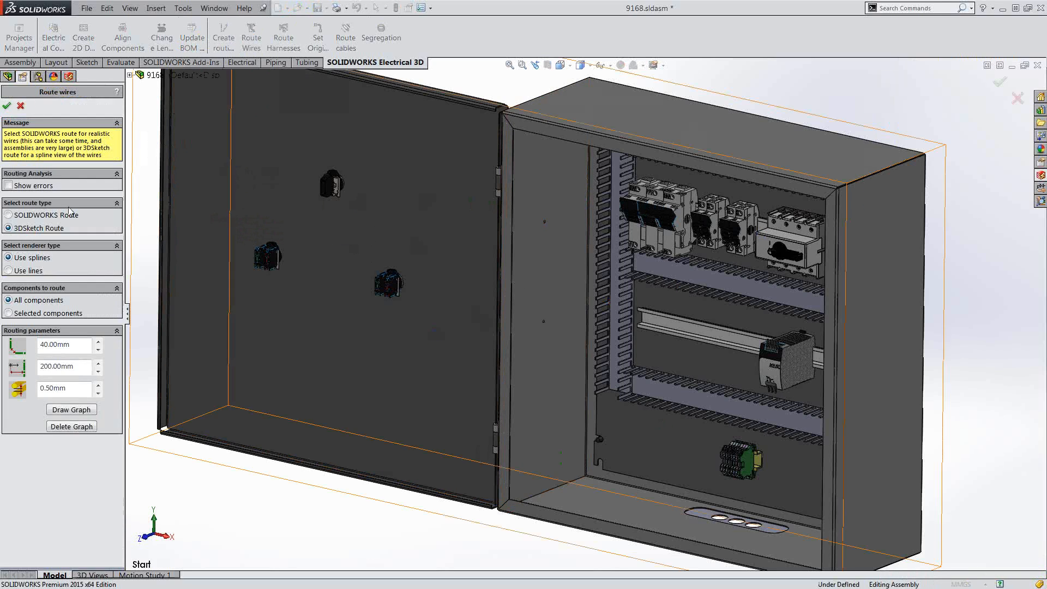
pyautogui.click(7, 185)
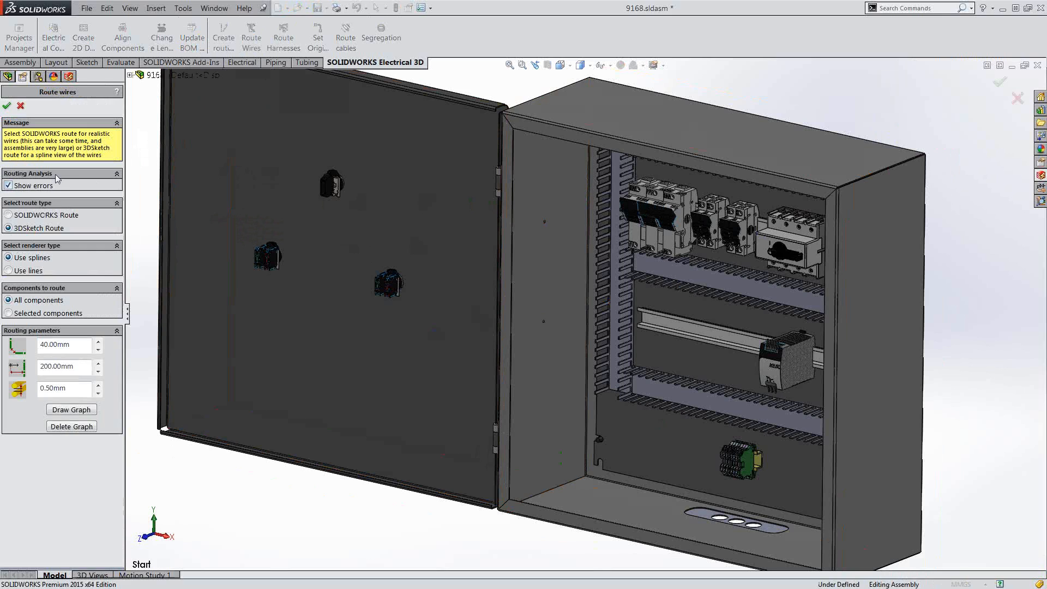
pyautogui.click(7, 106)
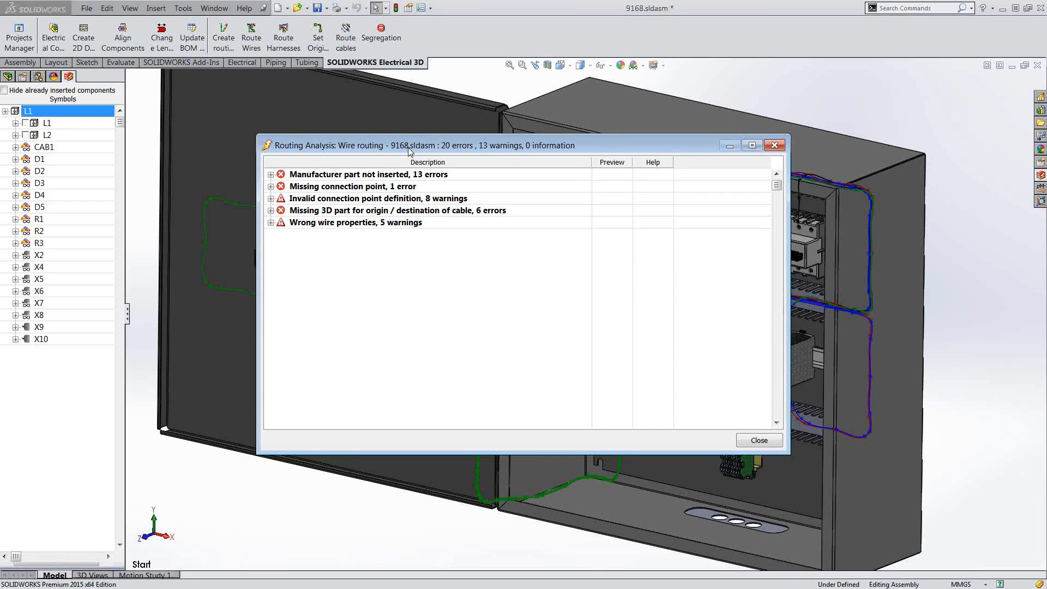
# Step: Examine the manufacturer parts reported as not inserted in the wire routing analysis
pyautogui.moveTo(404, 147); pyautogui.dragTo(348, 154)
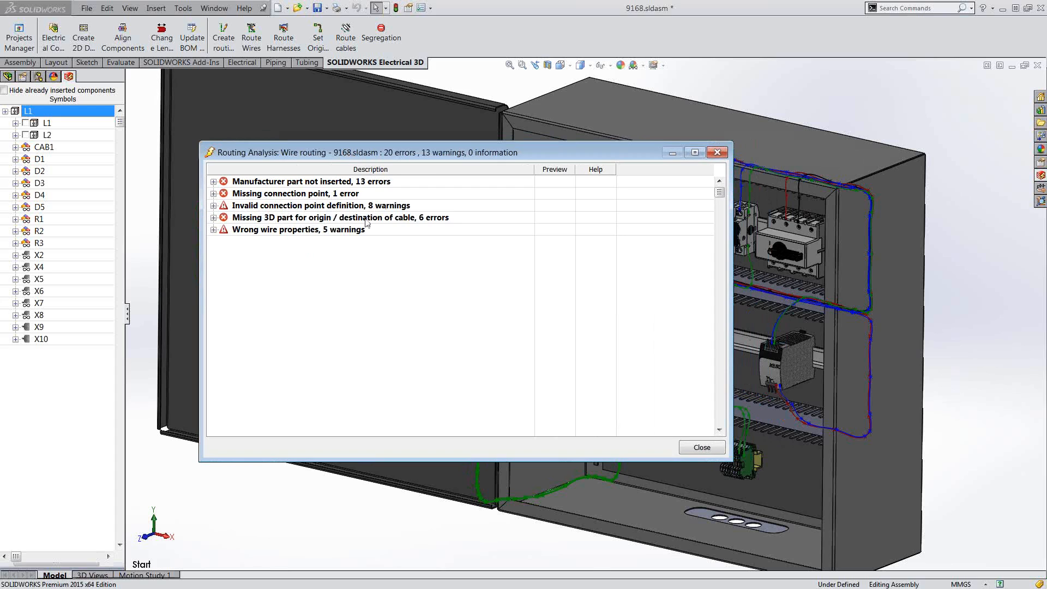
pyautogui.click(213, 182)
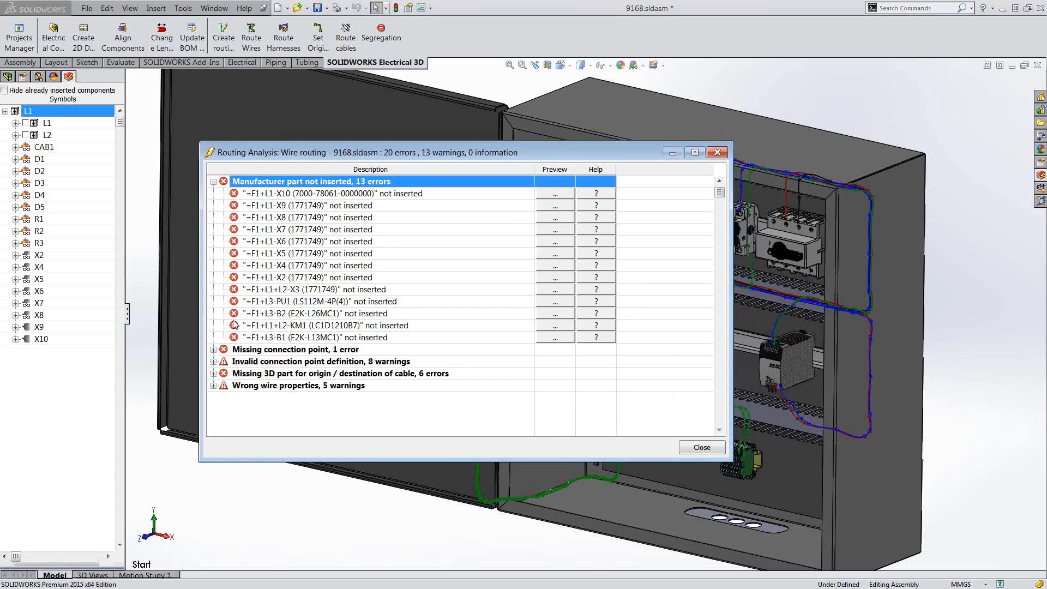
pyautogui.click(213, 182)
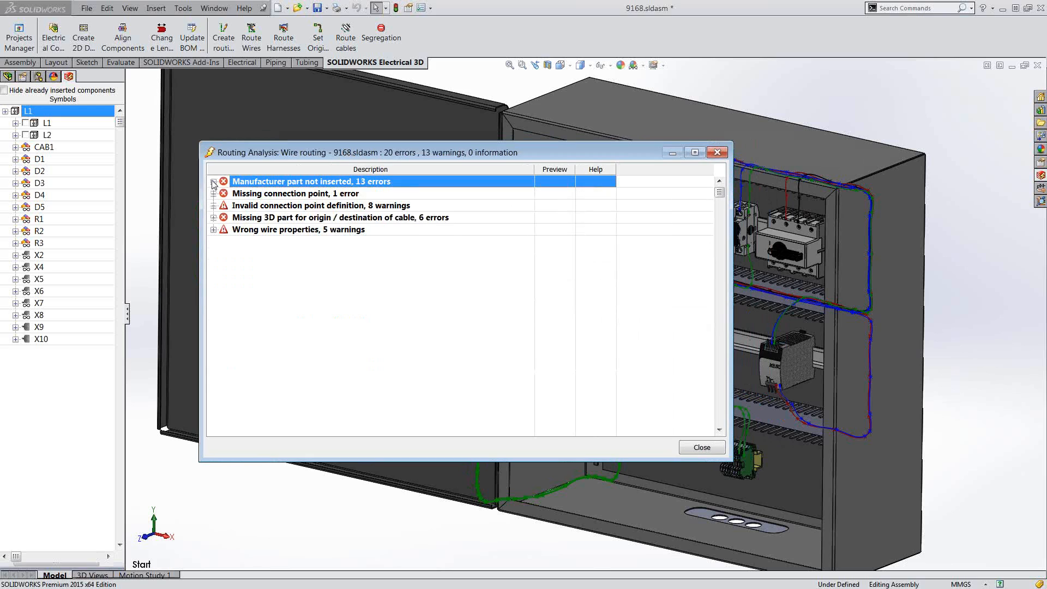
# Step: Inspect the properties of wire L1-5 Brown 0 from the wrong wire properties warnings and accept the wire dialog
pyautogui.click(213, 229)
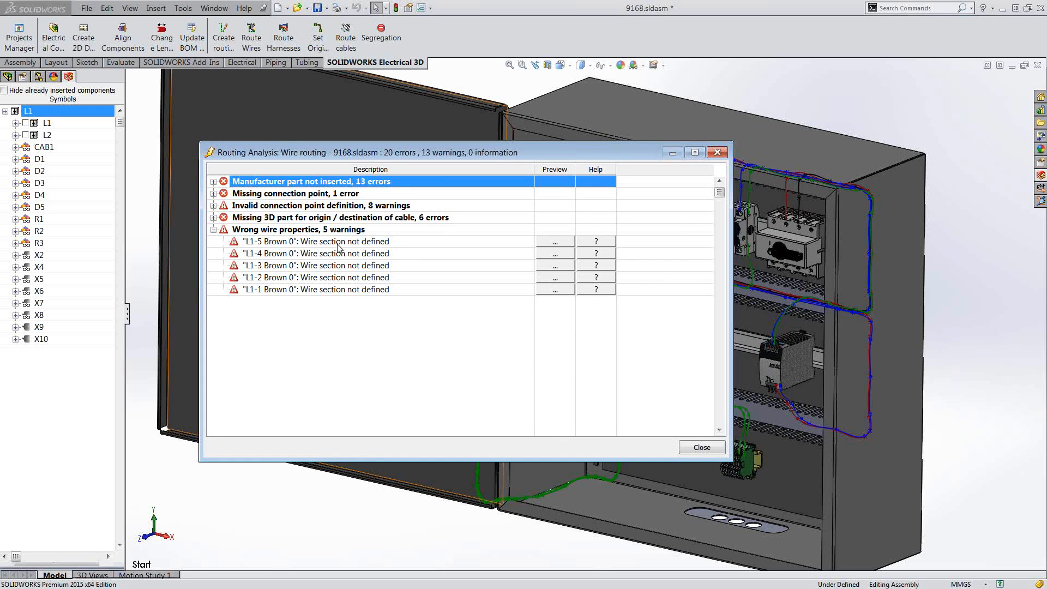
pyautogui.click(338, 242)
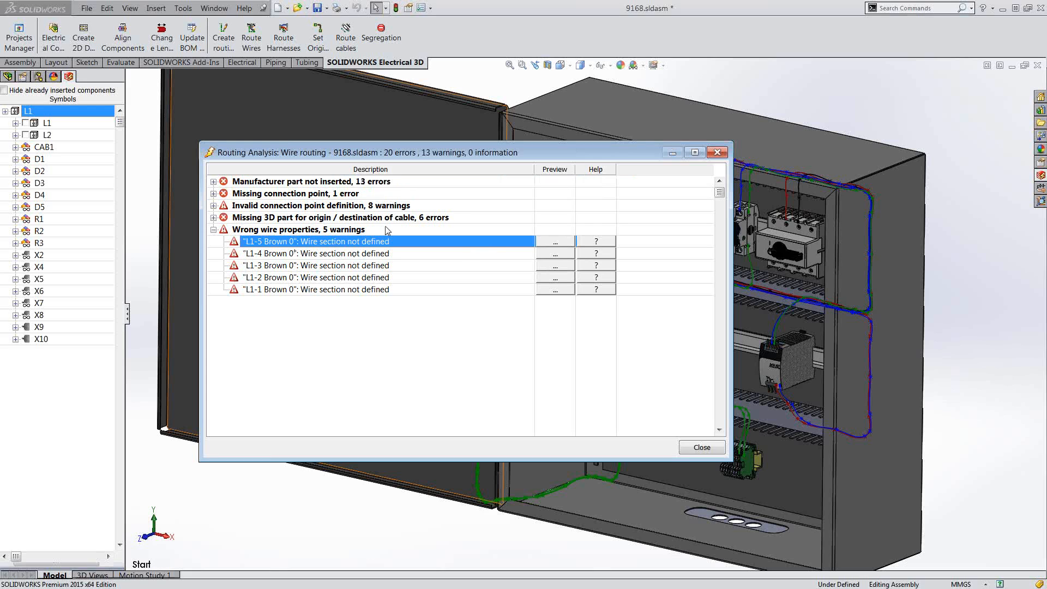
pyautogui.doubleClick(268, 242)
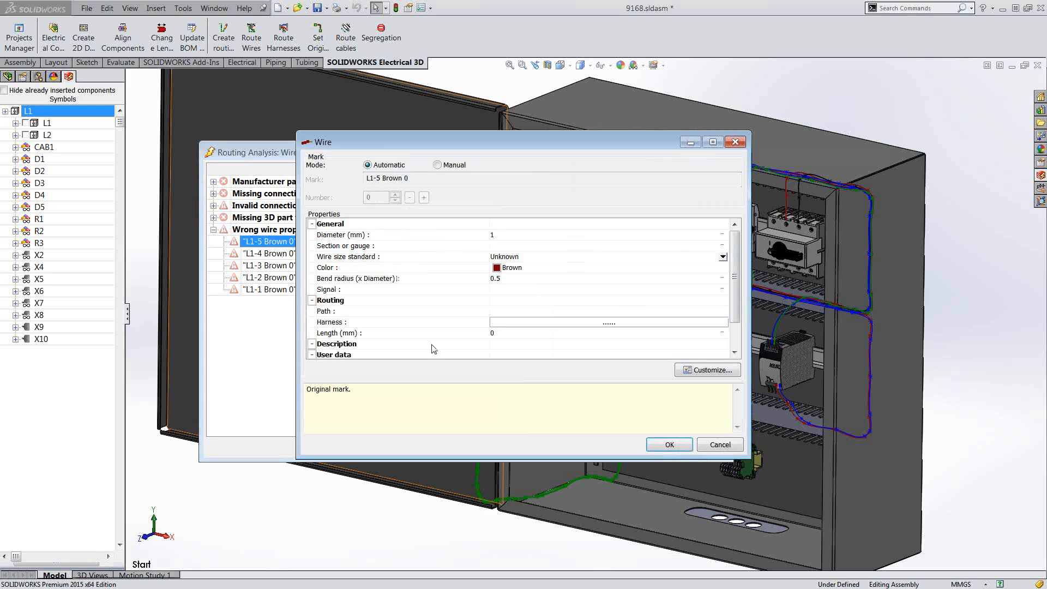
pyautogui.click(669, 445)
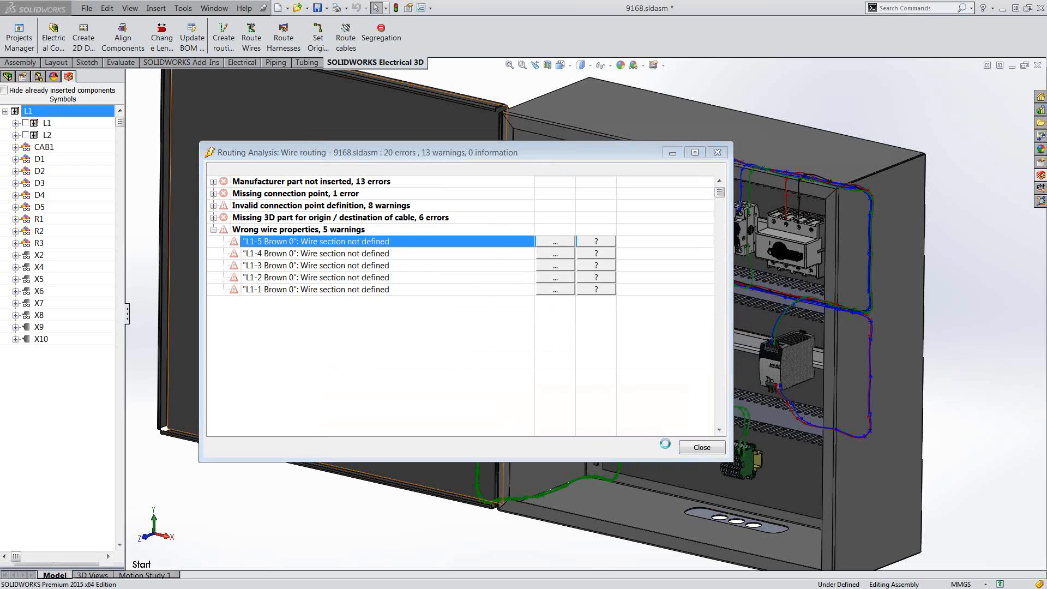
# Step: Review the missing cable origin and destination parts, and preview the invalid connection point "1_2@_T1|23256" in the model
pyautogui.click(213, 218)
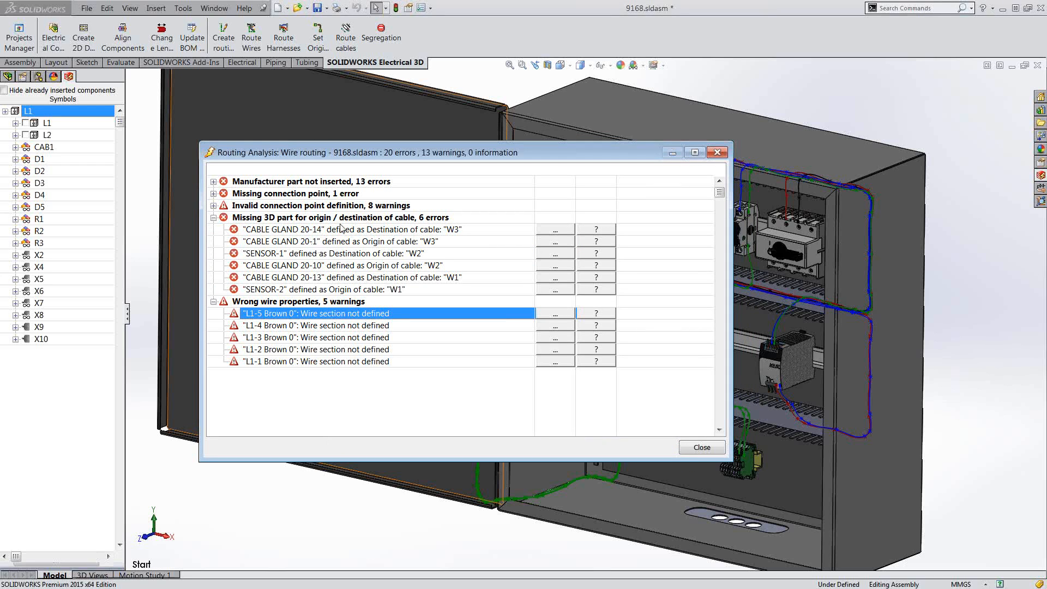
pyautogui.click(214, 205)
pyautogui.click(291, 301)
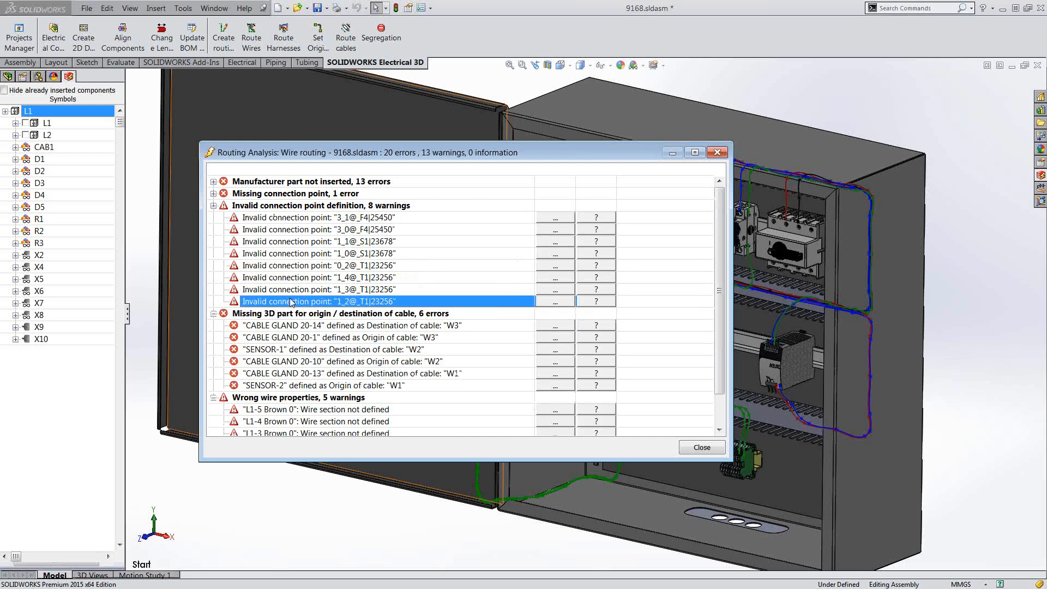
pyautogui.click(554, 303)
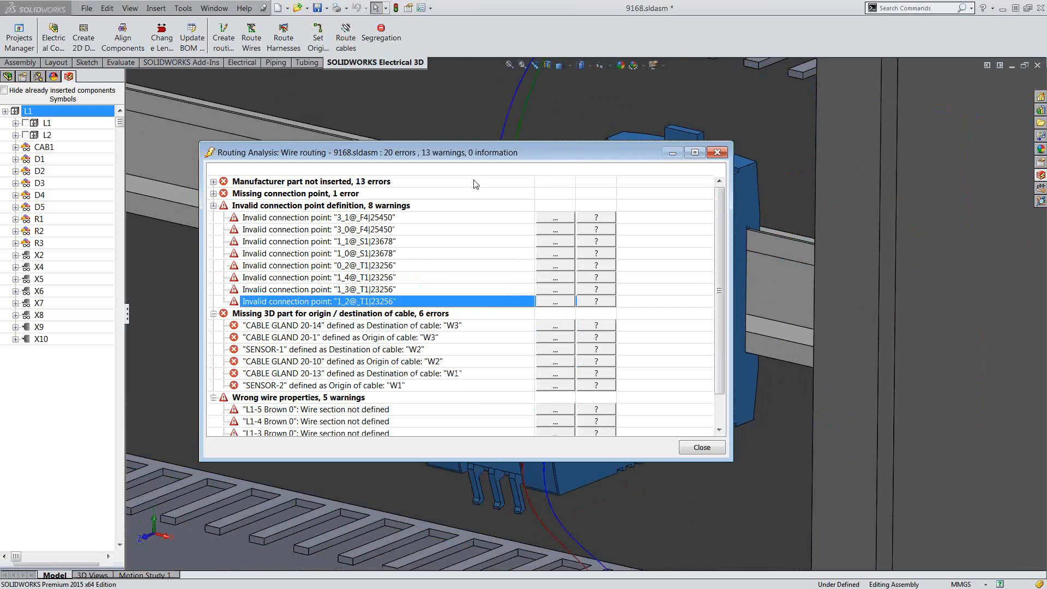
pyautogui.moveTo(556, 158); pyautogui.dragTo(629, 187)
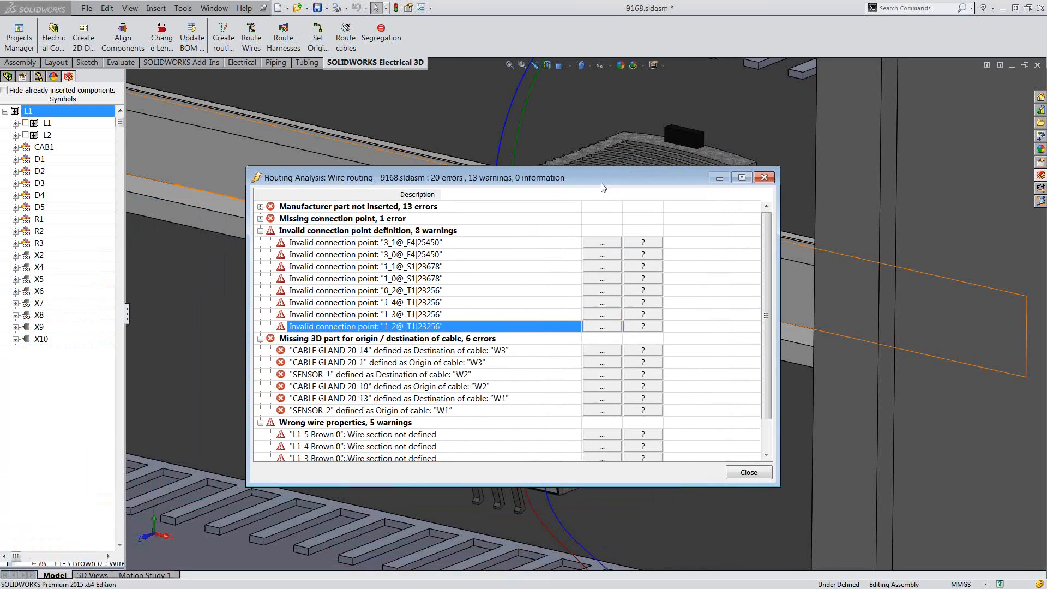
# Step: Preview the component behind the missing connection point error "_F1|24945", then restore the saved Start view
pyautogui.click(260, 219)
pyautogui.click(306, 233)
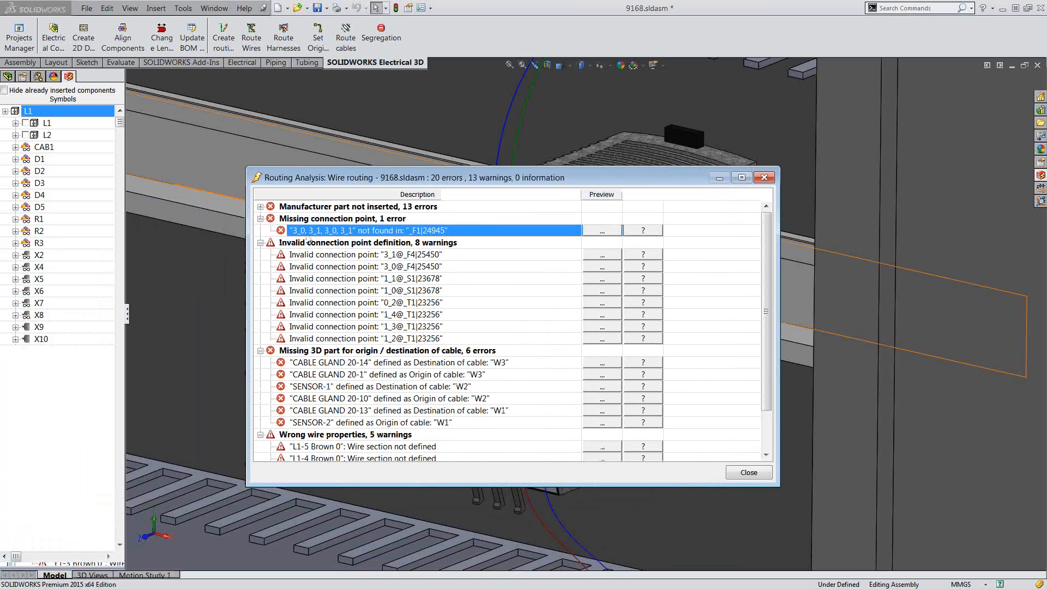
pyautogui.click(608, 231)
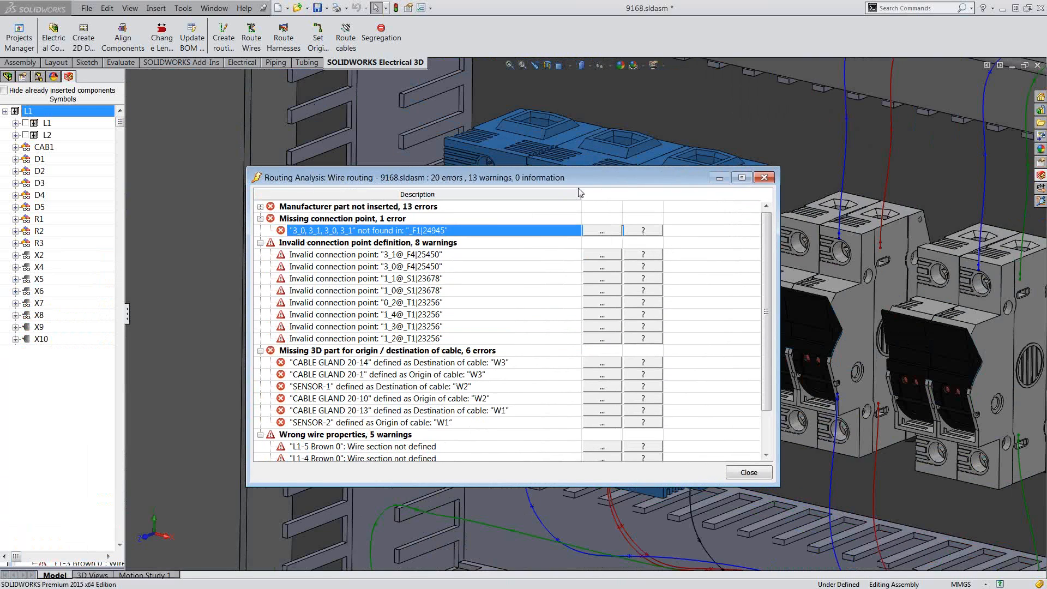
pyautogui.moveTo(595, 181); pyautogui.dragTo(654, 164)
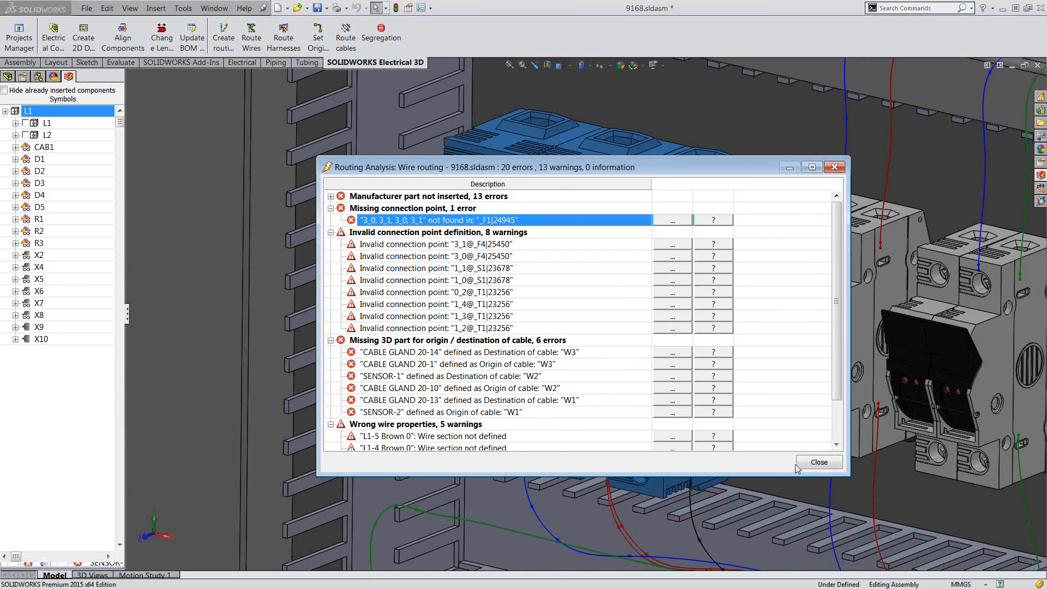
pyautogui.moveTo(627, 168); pyautogui.dragTo(286, 254)
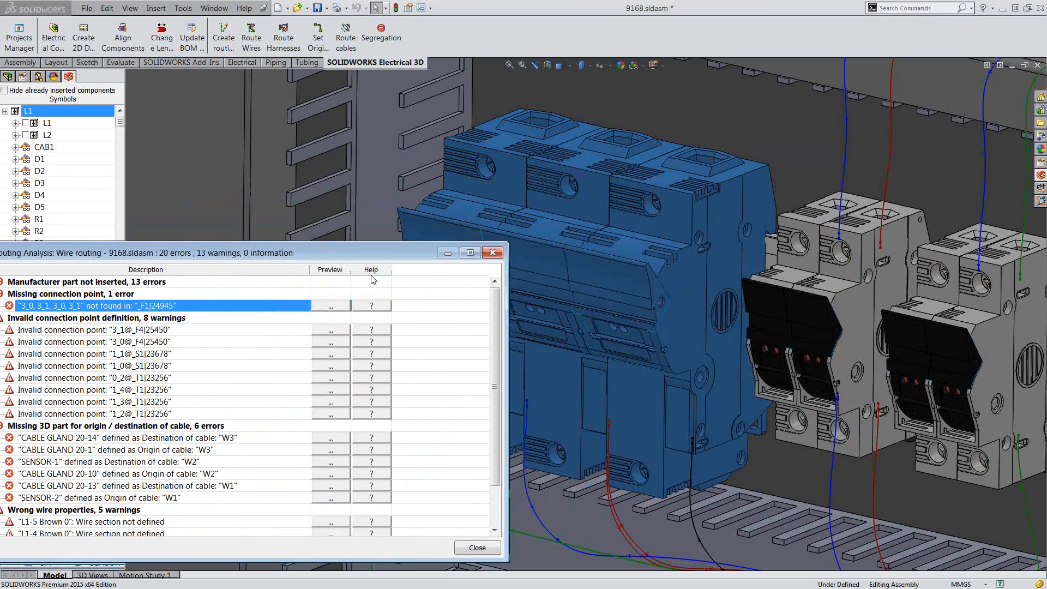
pyautogui.click(780, 140)
pyautogui.press('space')
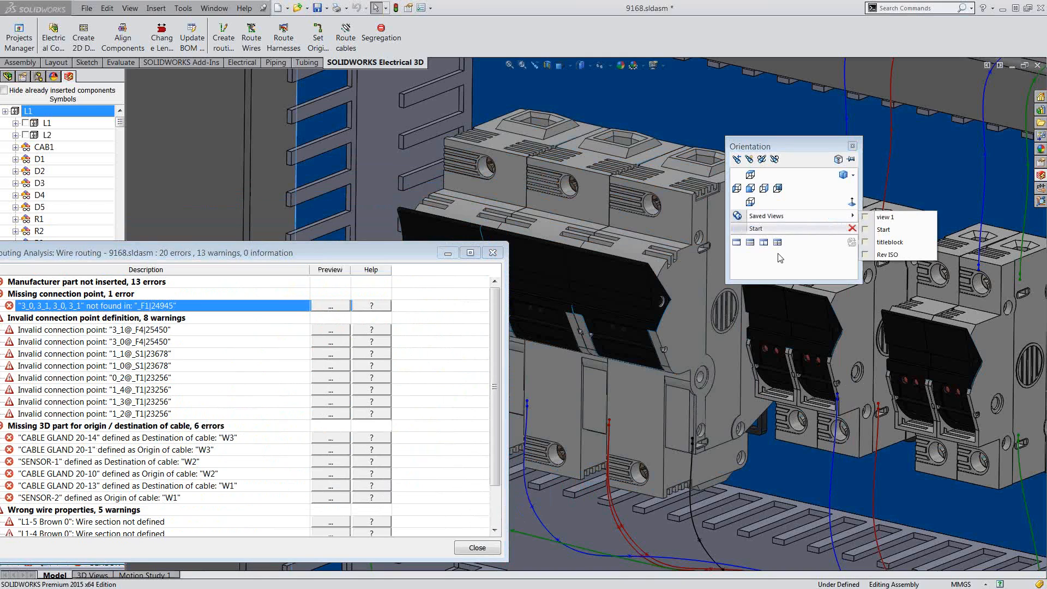
pyautogui.click(756, 229)
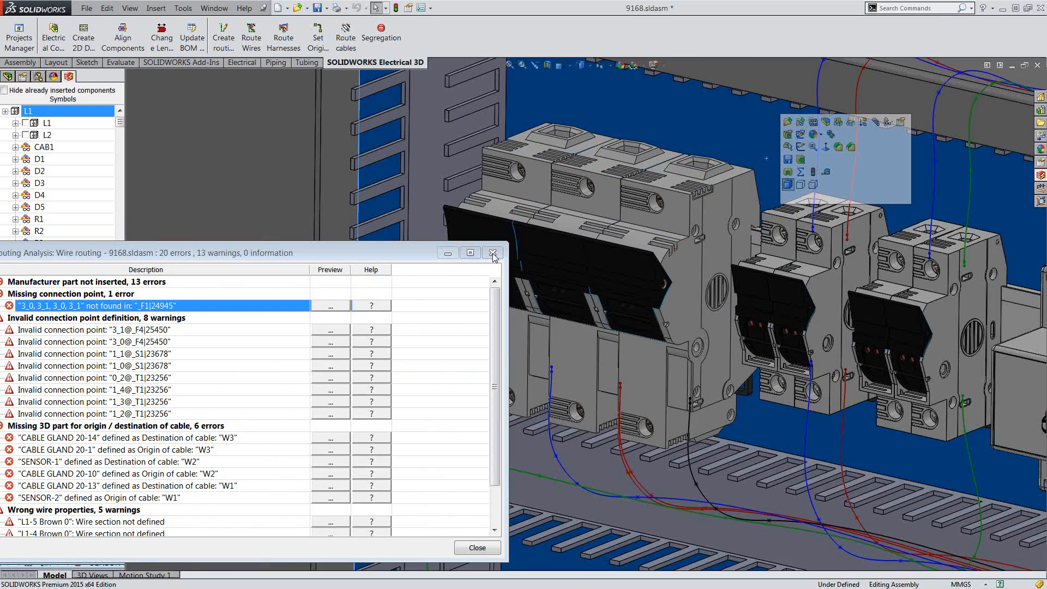
pyautogui.moveTo(455, 246); pyautogui.dragTo(546, 194)
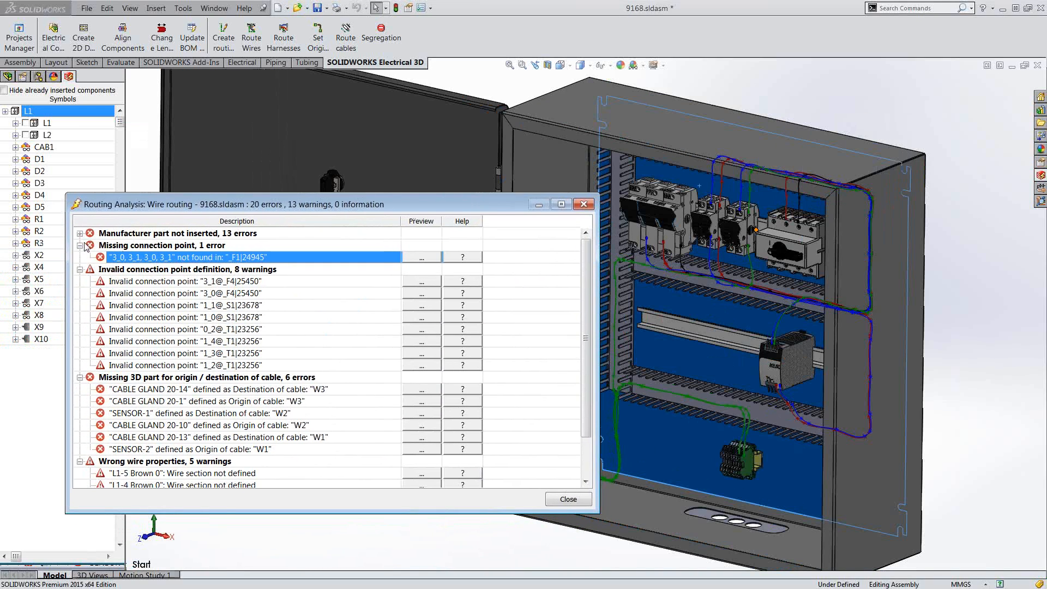
# Step: Locate the uninserted contactor KM1 from the routing analysis, insert its part LC1D1210B7 on the cabinet's middle rail, and close the analysis
pyautogui.click(79, 234)
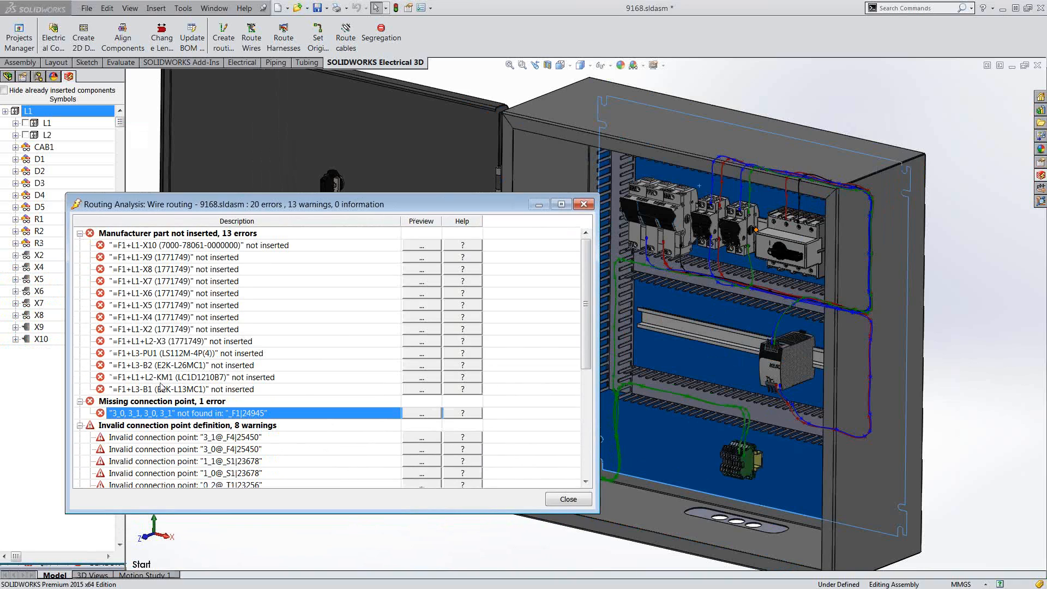
pyautogui.click(165, 380)
pyautogui.click(414, 381)
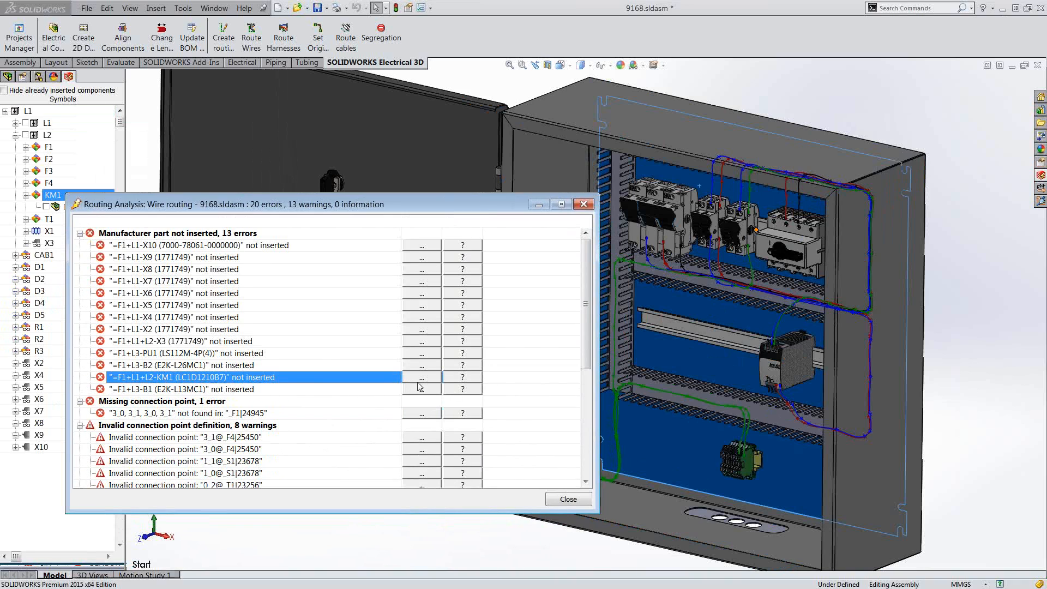
pyautogui.moveTo(270, 204); pyautogui.dragTo(157, 304)
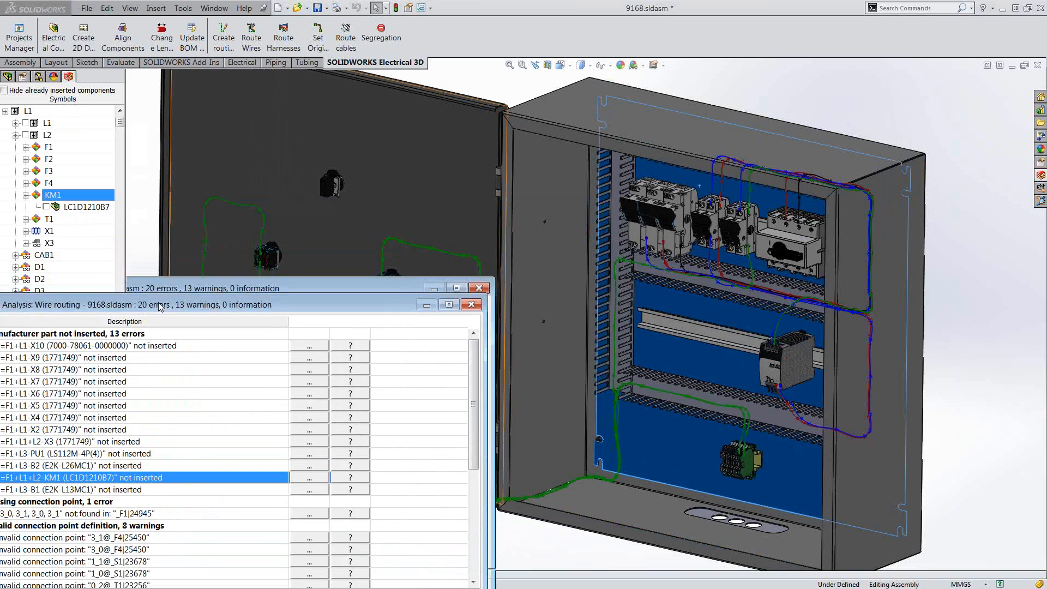
pyautogui.click(85, 208)
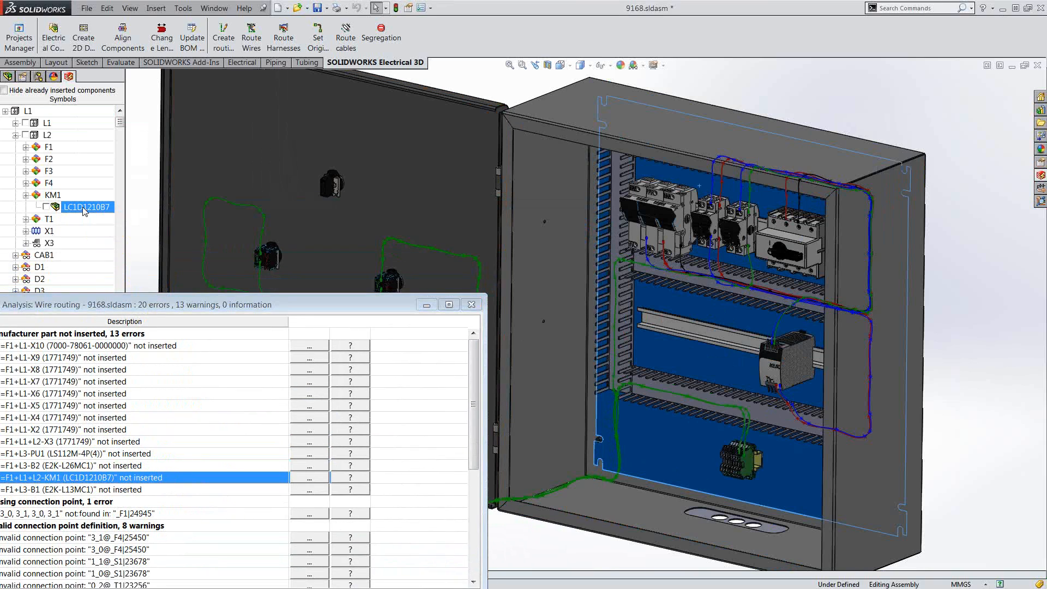
pyautogui.rightClick(84, 209)
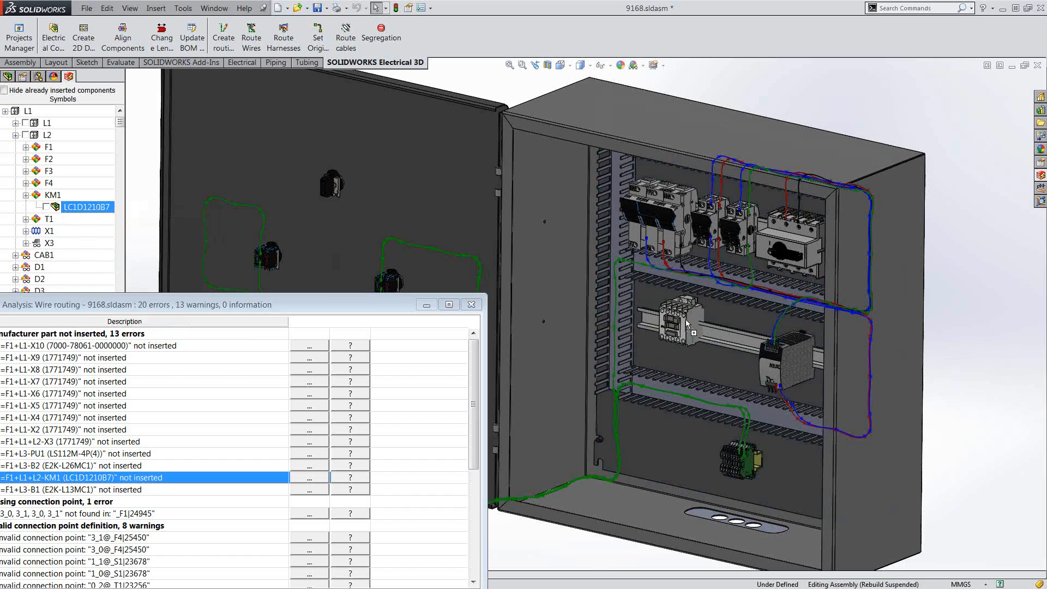
pyautogui.click(685, 321)
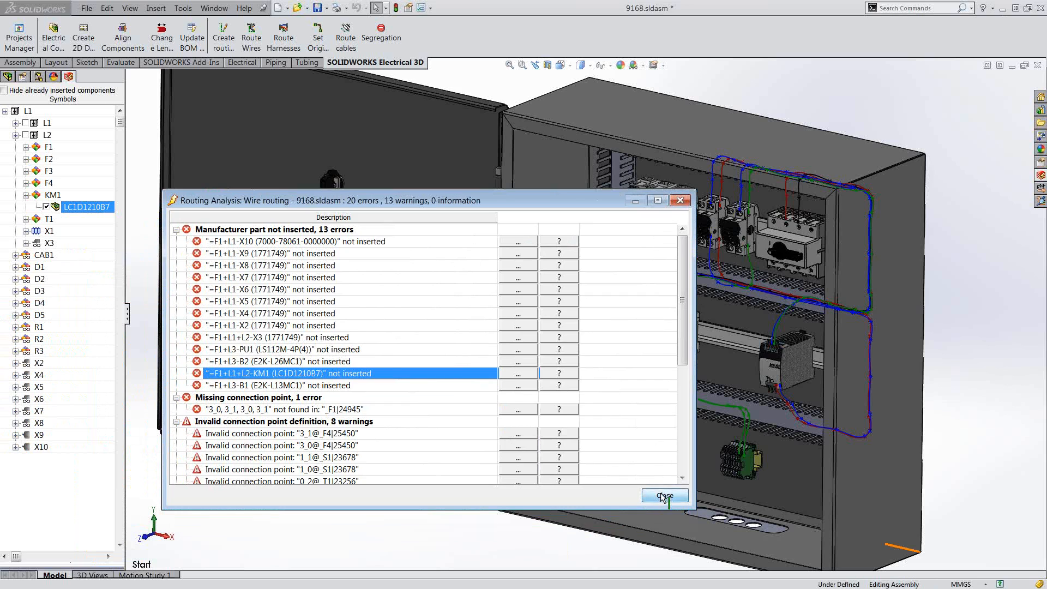
pyautogui.click(663, 496)
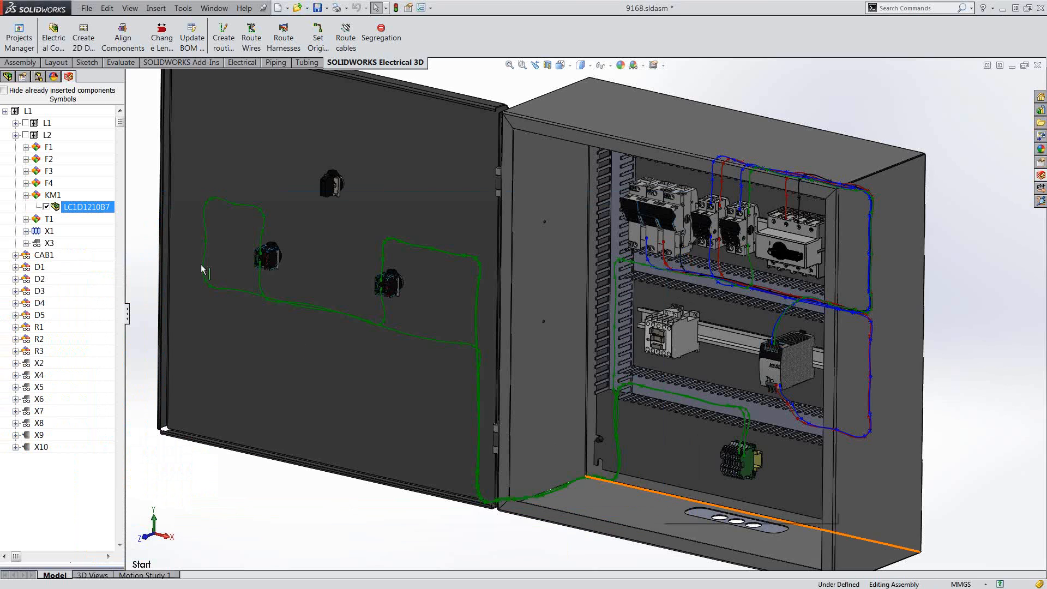
# Step: Route the cabinet's wires again with the contactor KM1 in place
pyautogui.click(251, 31)
pyautogui.click(6, 105)
pyautogui.click(485, 277)
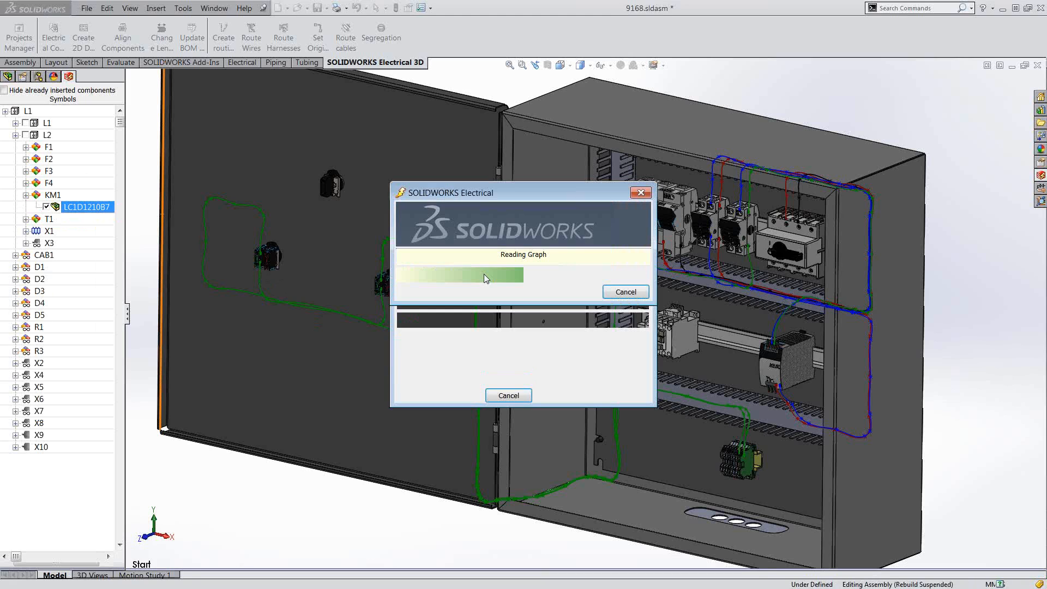